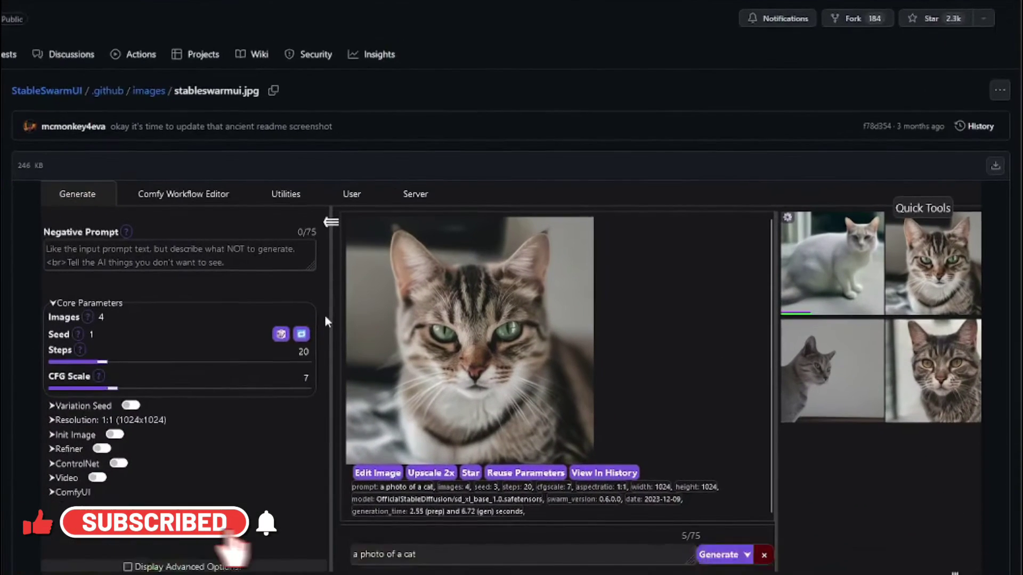
Preview the installer walkthrough, then highlight the README's apt install command for git and python
{"action": "scroll", "coordinate": [325, 314], "scroll_direction": "down", "scroll_amount": 2}
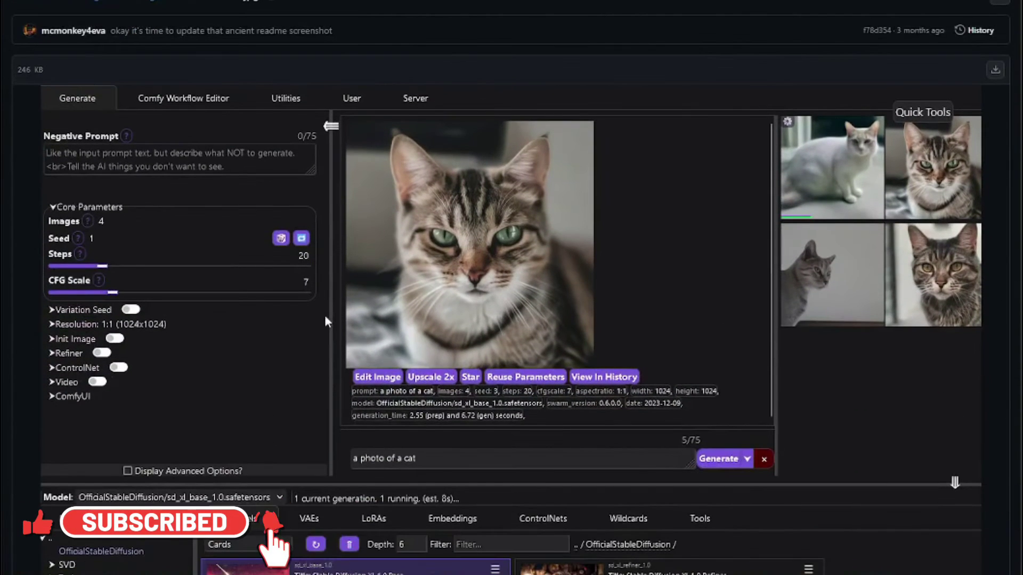
{"action": "scroll", "coordinate": [325, 315], "scroll_direction": "down", "scroll_amount": 2}
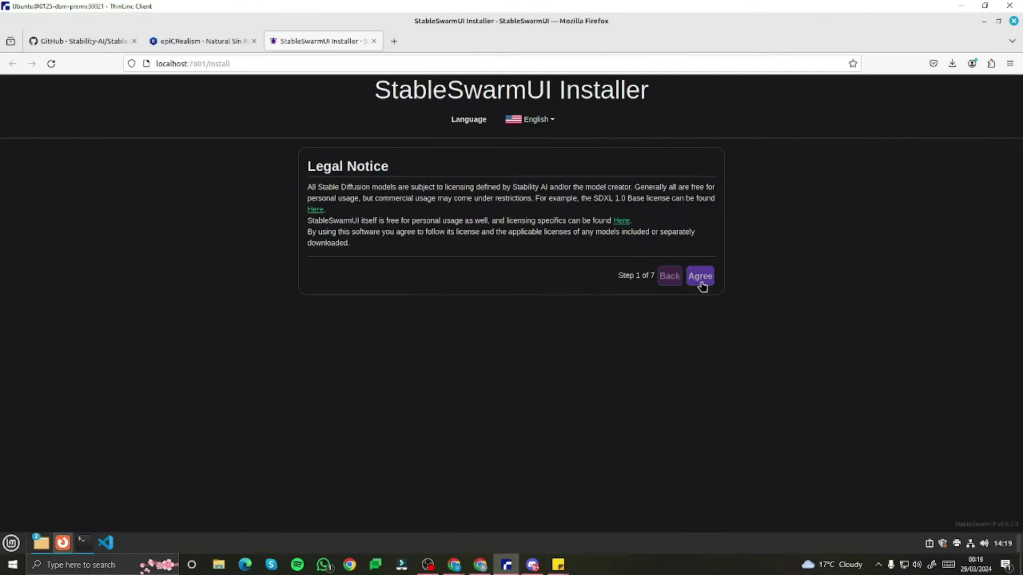
{"action": "left_click", "coordinate": [701, 278]}
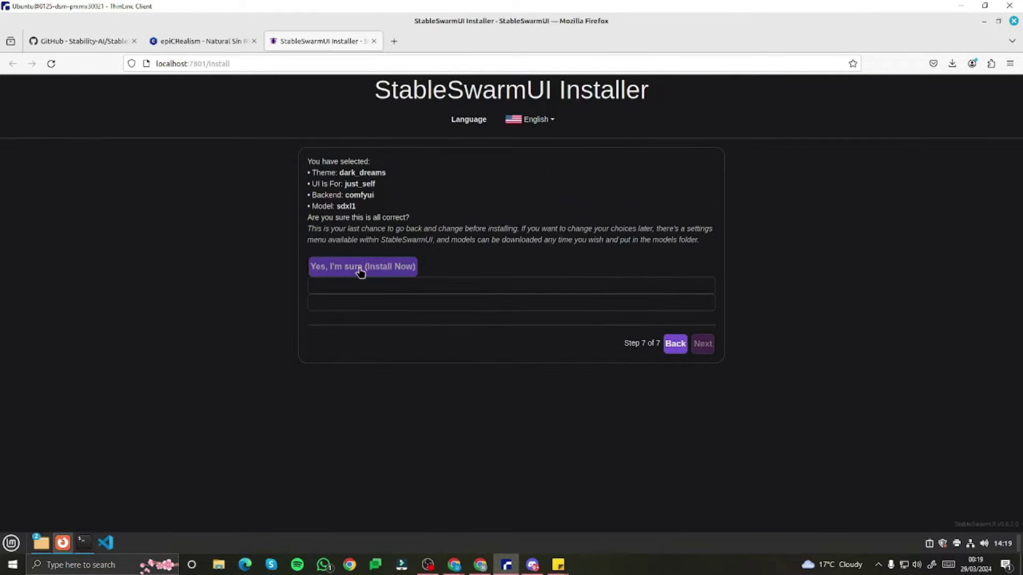
{"action": "left_click", "coordinate": [359, 267]}
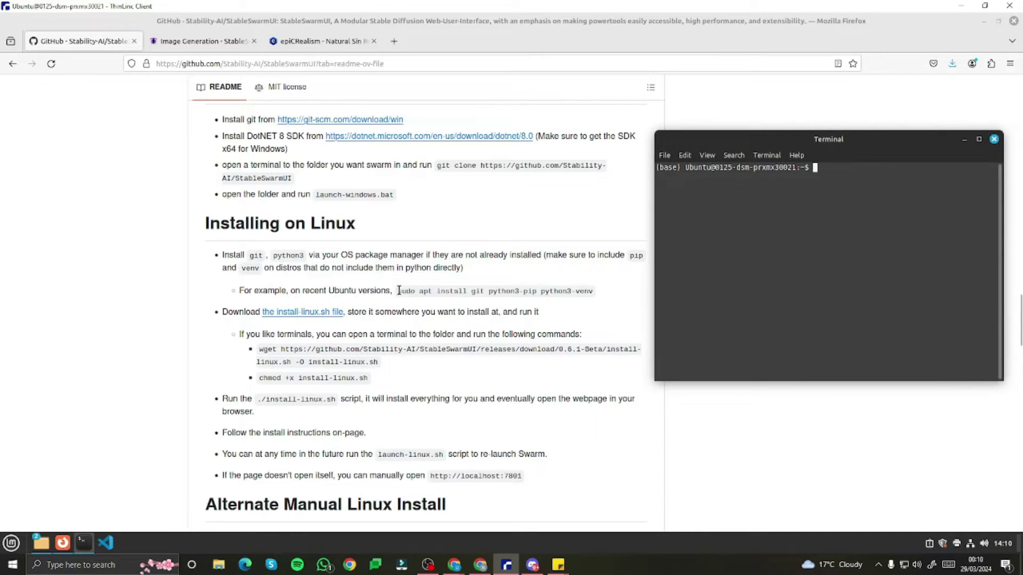
{"action": "left_click_drag", "start_coordinate": [398, 290], "coordinate": [593, 290]}
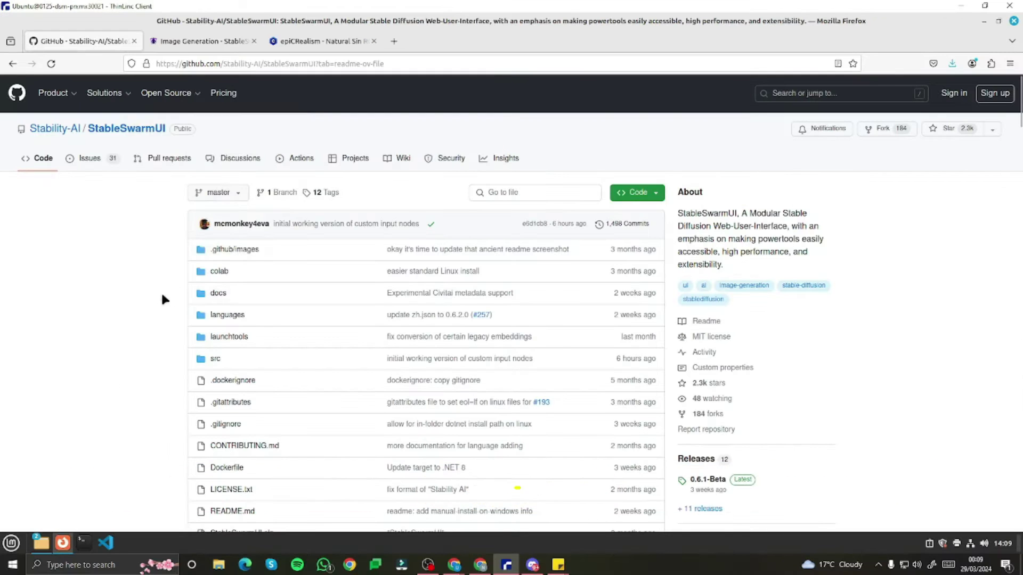
Scroll the StableSwarmUI README down to its Installing on Linux section and start a terminal
{"action": "scroll", "coordinate": [160, 291], "scroll_direction": "down", "scroll_amount": 2}
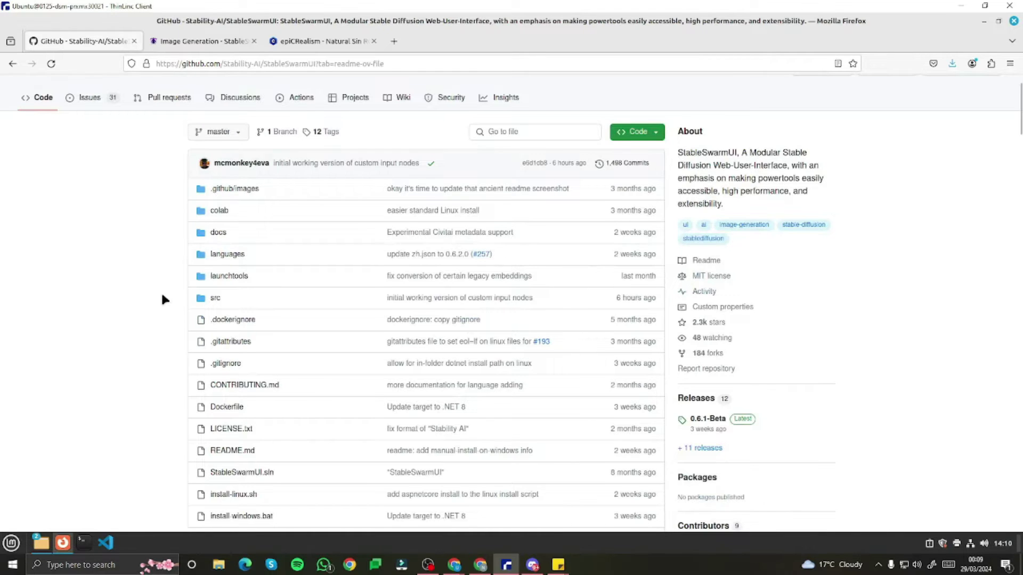
{"action": "scroll", "coordinate": [161, 299], "scroll_direction": "down", "scroll_amount": 5}
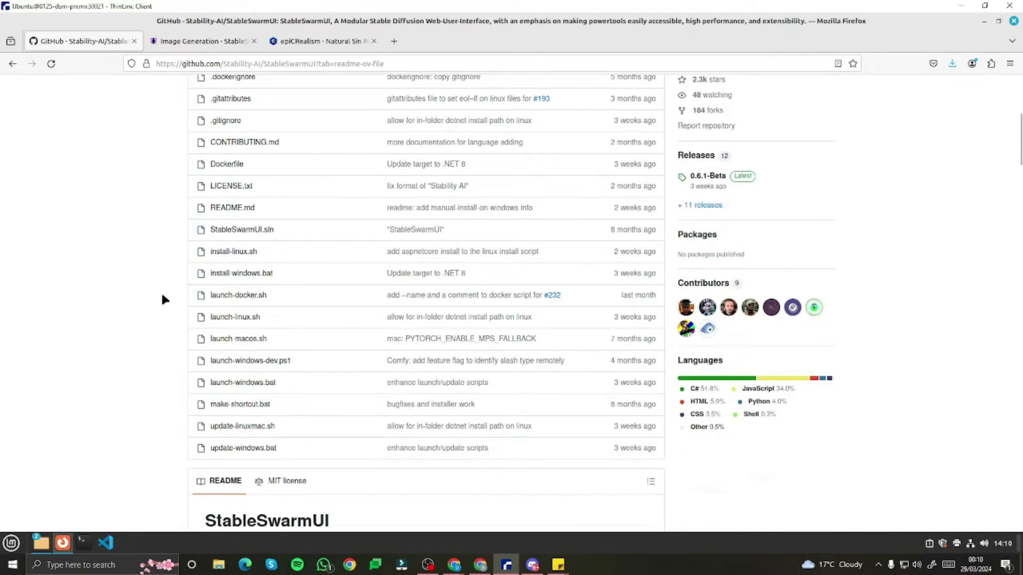
{"action": "scroll", "coordinate": [161, 302], "scroll_direction": "down", "scroll_amount": 2}
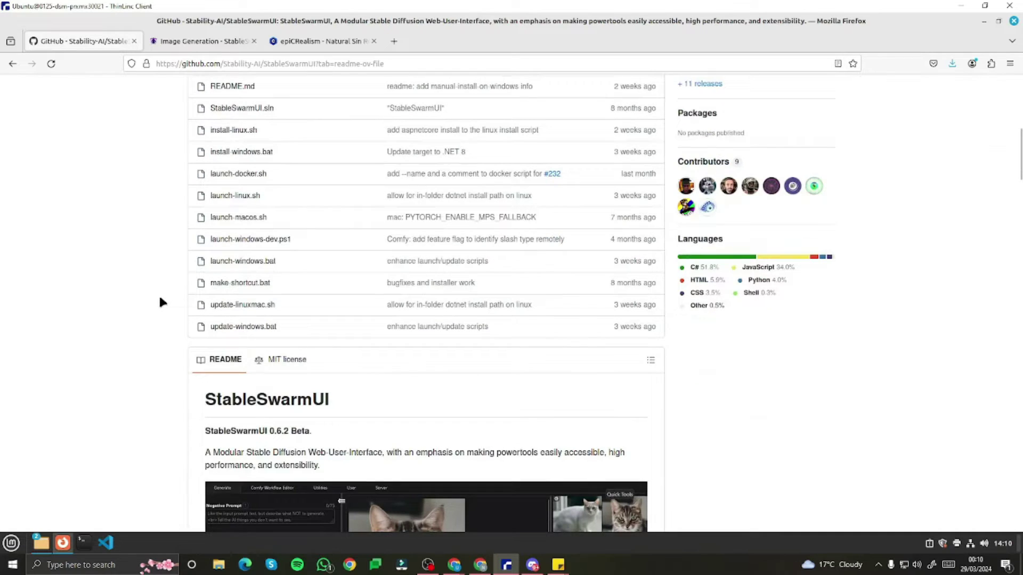
{"action": "scroll", "coordinate": [161, 302], "scroll_direction": "down", "scroll_amount": 2}
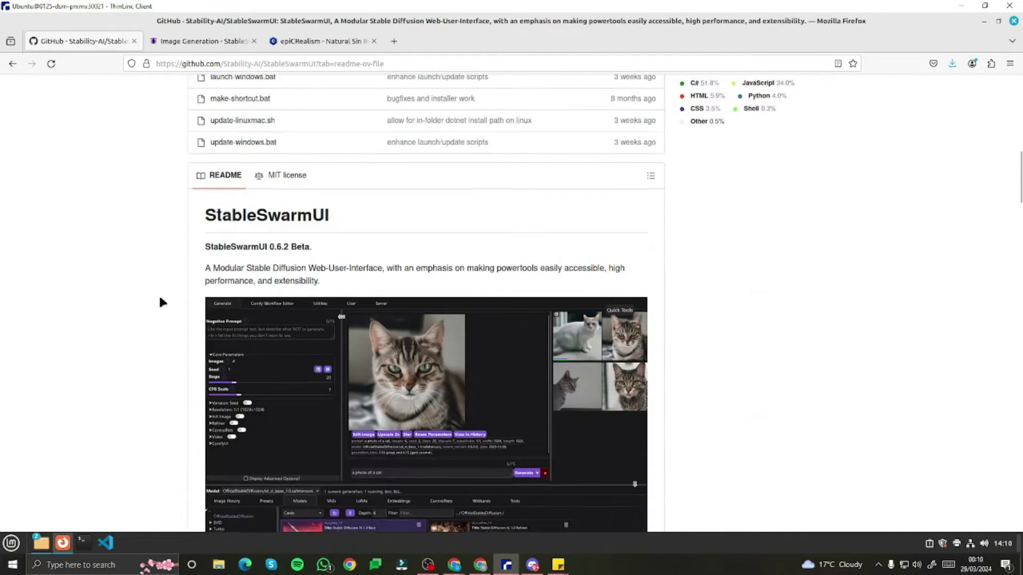
{"action": "scroll", "coordinate": [161, 302], "scroll_direction": "down", "scroll_amount": 4}
{"action": "scroll", "coordinate": [161, 303], "scroll_direction": "down", "scroll_amount": 8}
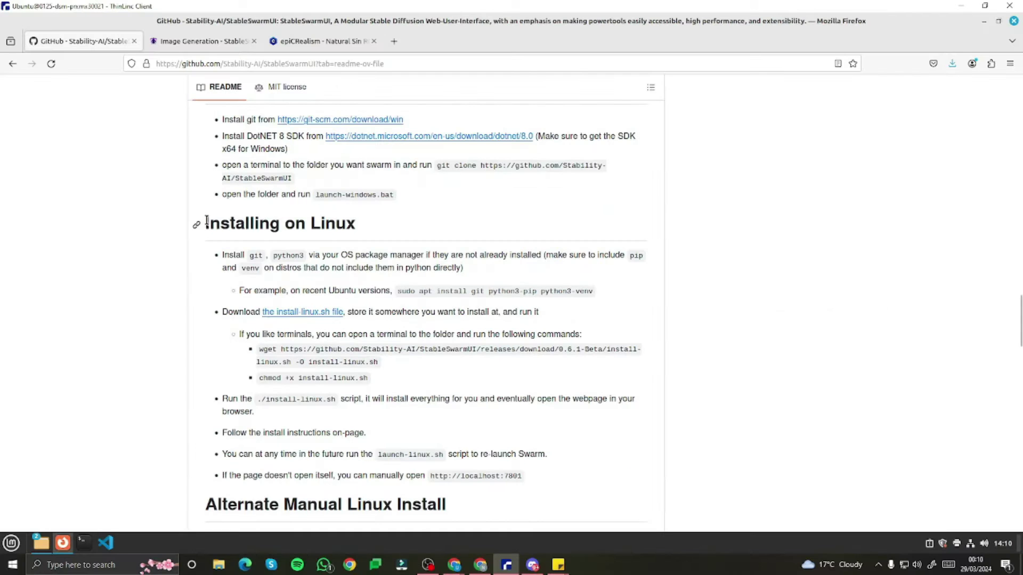
{"action": "left_click", "coordinate": [83, 543]}
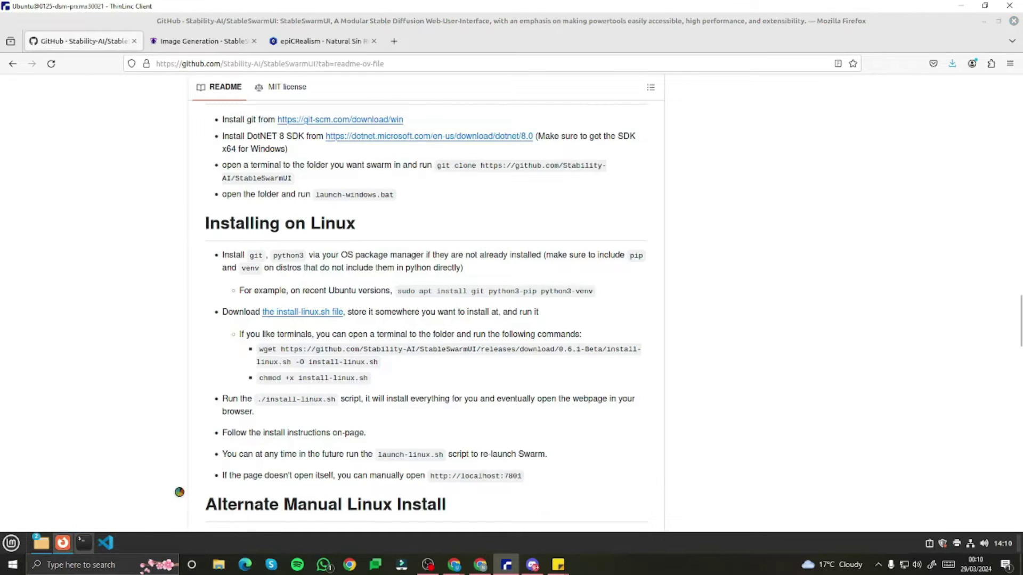
Place the terminal beside the README and run 'sudo apt install git python3-pip python3-venv'
{"action": "left_click_drag", "start_coordinate": [258, 41], "coordinate": [895, 140]}
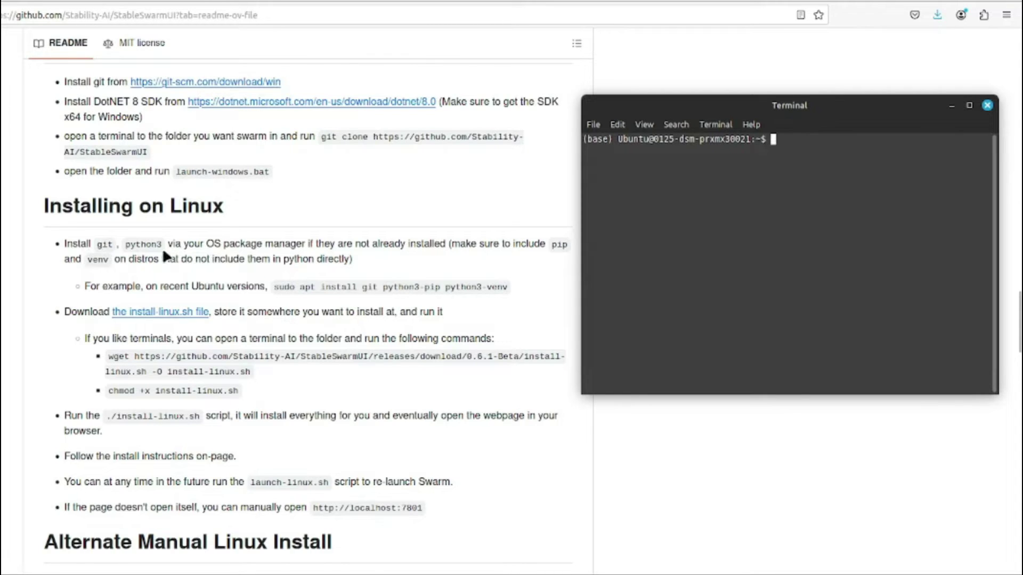
{"action": "left_click_drag", "start_coordinate": [275, 286], "coordinate": [511, 289]}
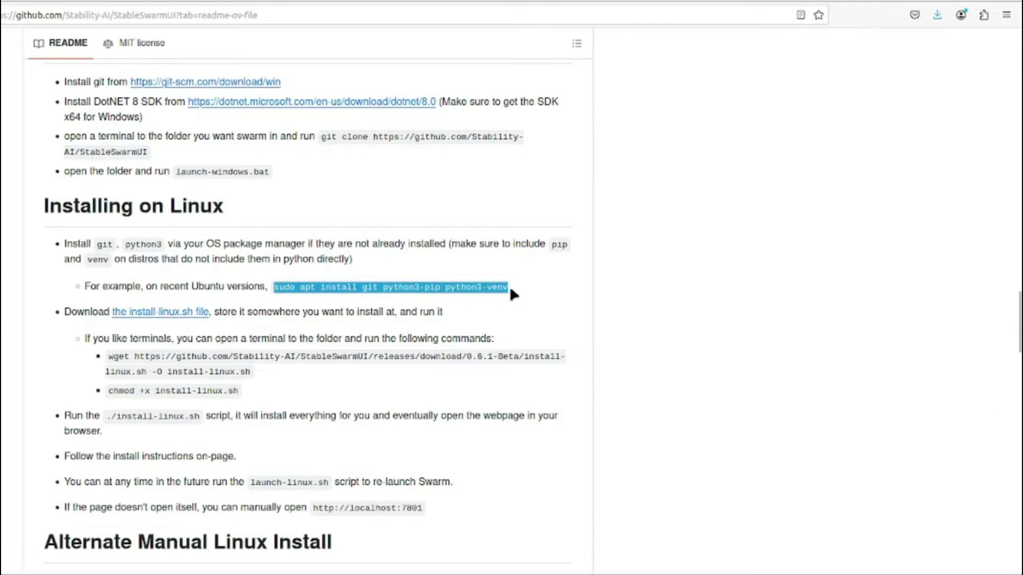
{"action": "right_click", "coordinate": [600, 286]}
{"action": "left_click", "coordinate": [607, 295]}
{"action": "key", "text": "alt+Tab"}
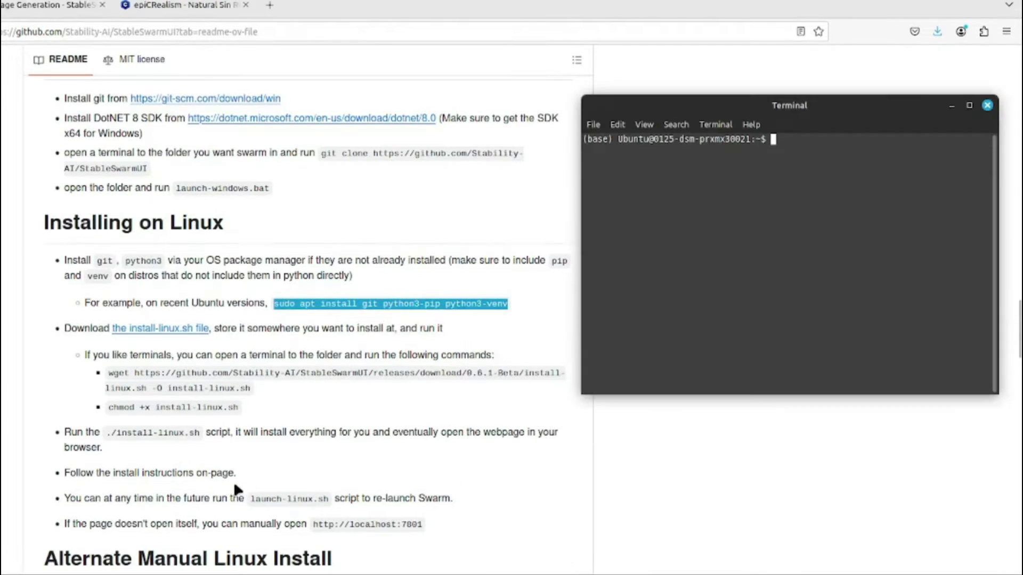
{"action": "right_click", "coordinate": [786, 139]}
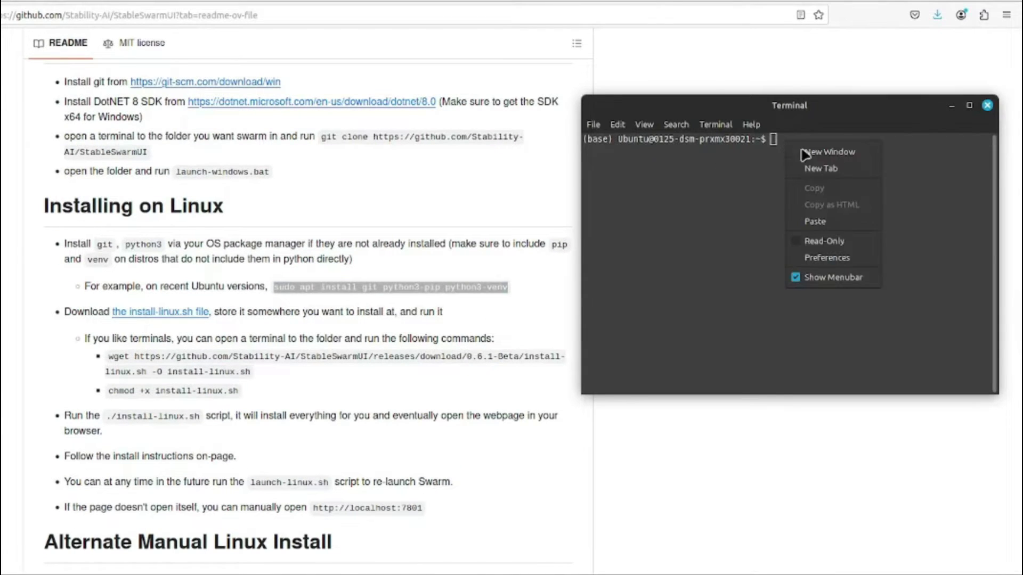
{"action": "left_click", "coordinate": [815, 219]}
{"action": "key", "text": "Return"}
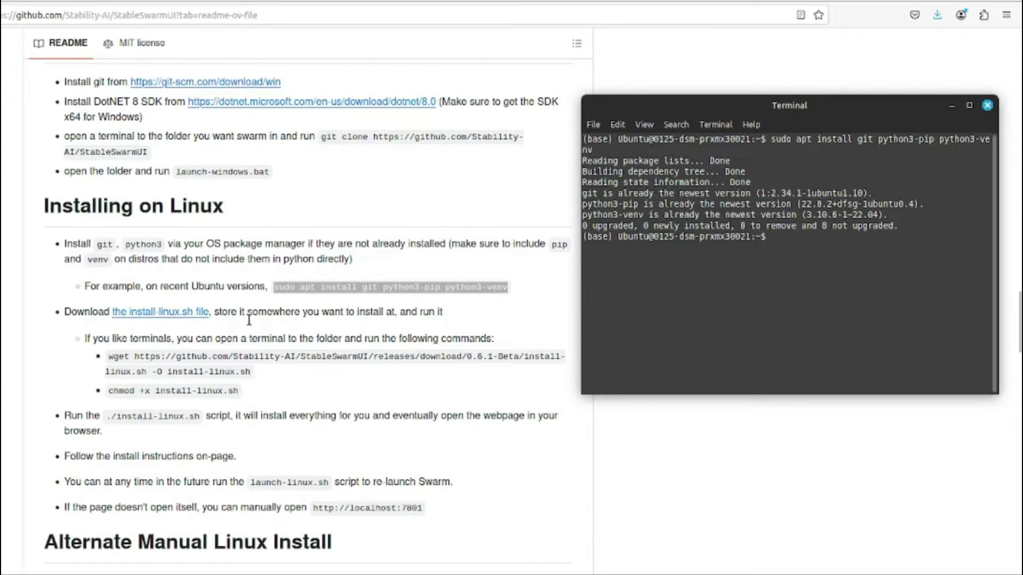
Copy the README's wget command for the 0.6.1-Beta install-linux.sh and run it in the terminal
{"action": "left_click", "coordinate": [123, 344]}
{"action": "left_click_drag", "start_coordinate": [108, 356], "coordinate": [252, 374]}
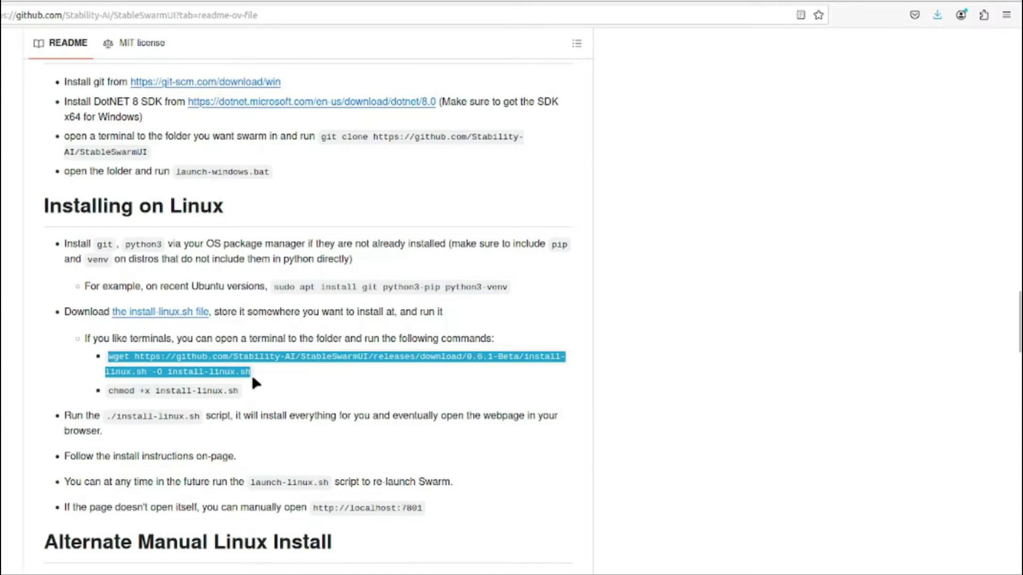
{"action": "right_click", "coordinate": [242, 373]}
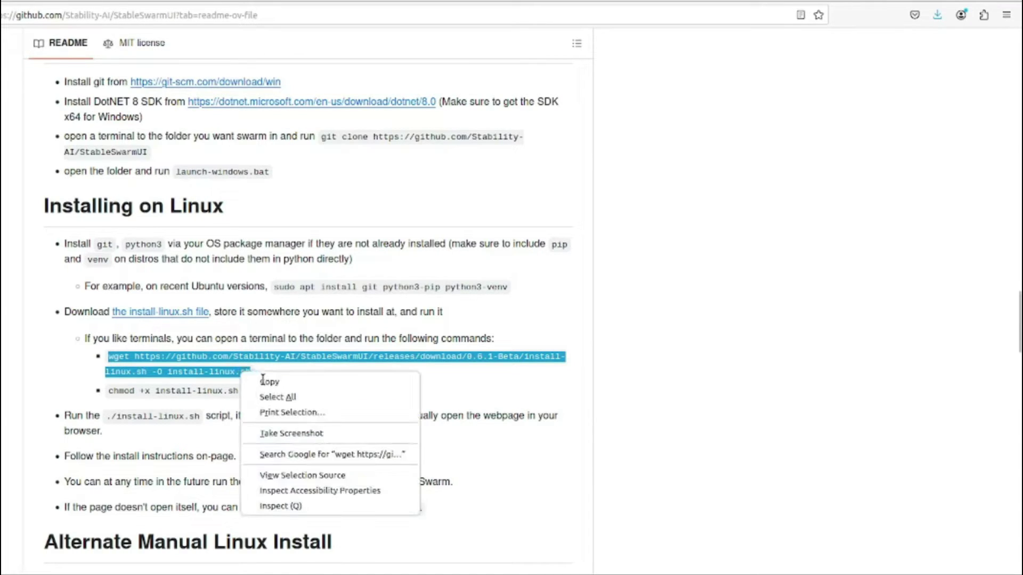
{"action": "left_click", "coordinate": [25, 522]}
{"action": "key", "text": "alt+Tab"}
{"action": "right_click", "coordinate": [783, 239]}
{"action": "key", "text": "Escape"}
{"action": "middle_click", "coordinate": [785, 235]}
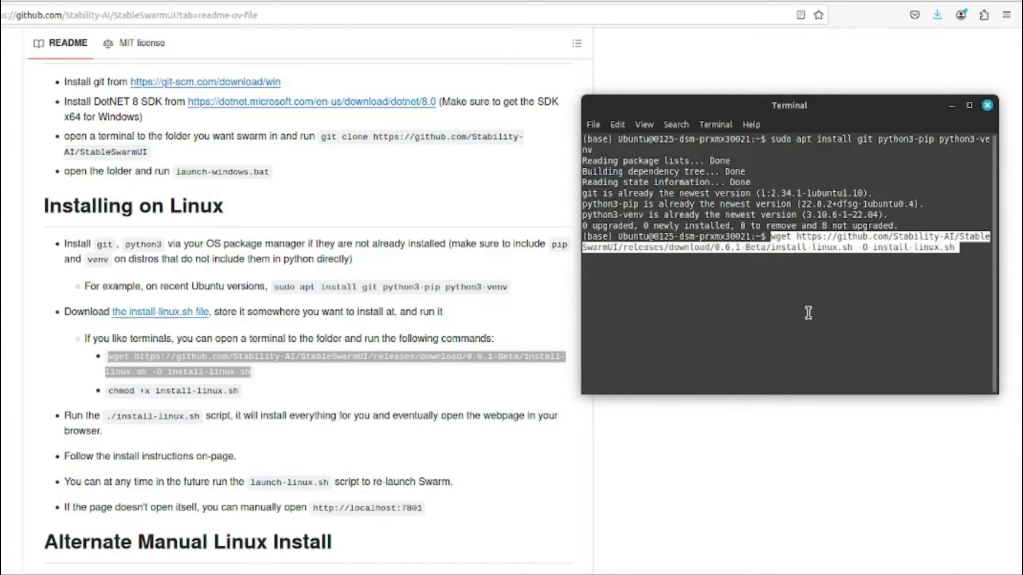
{"action": "key", "text": "Return"}
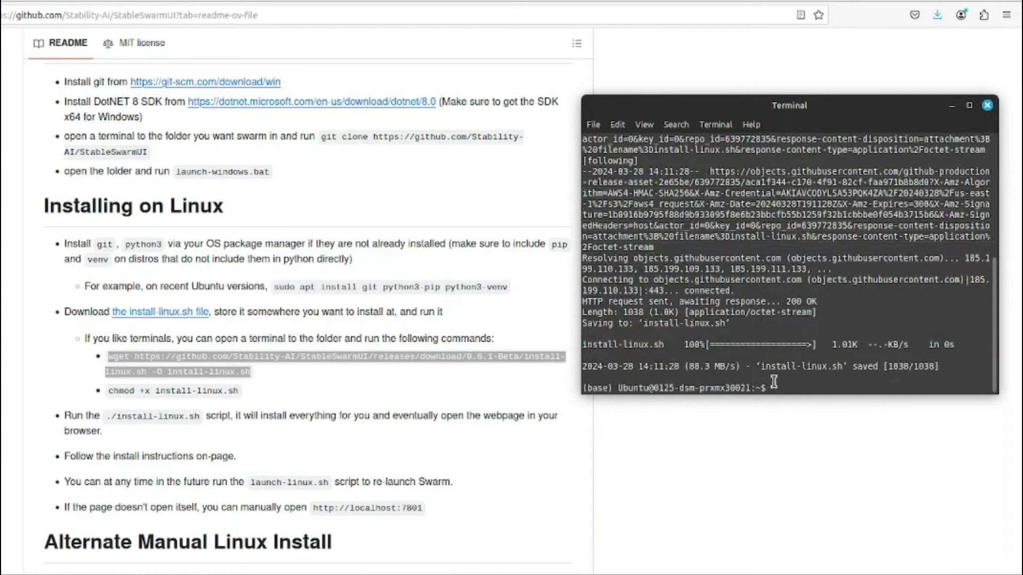
Copy ./install-linux.sh from the README and run it in the terminal
{"action": "left_click", "coordinate": [108, 416]}
{"action": "left_click_drag", "start_coordinate": [109, 417], "coordinate": [198, 419]}
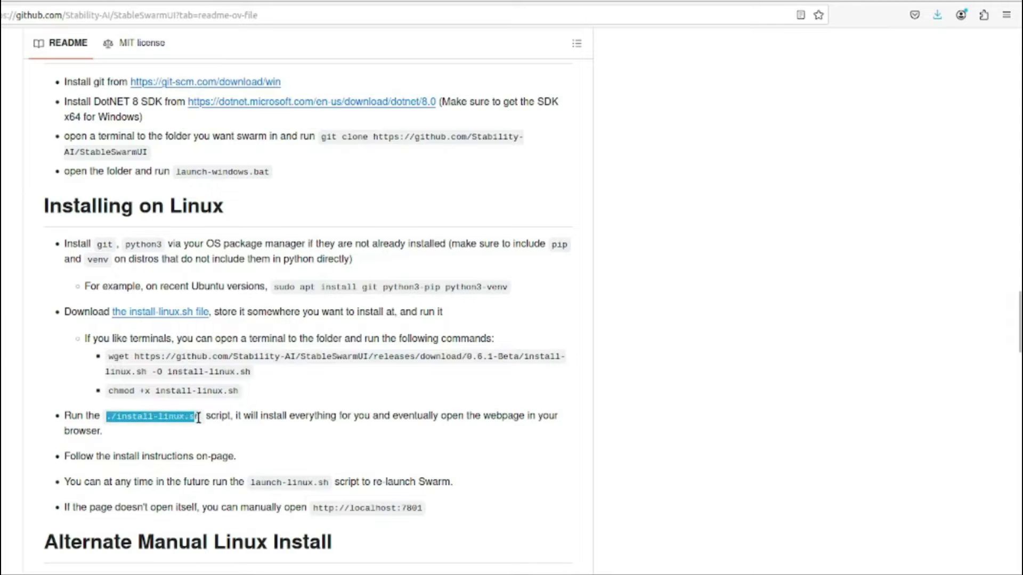
{"action": "left_click", "coordinate": [138, 573]}
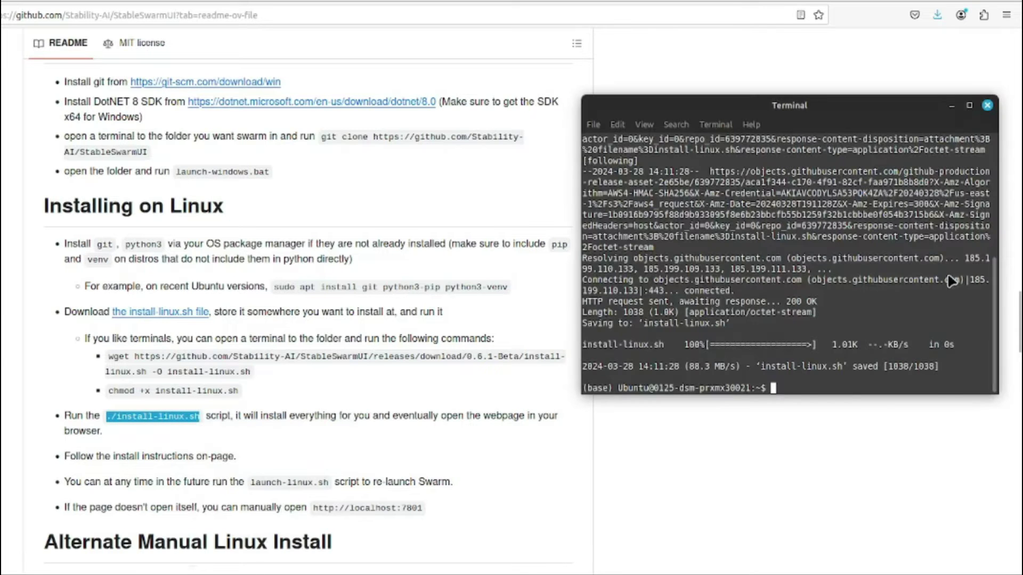
{"action": "right_click", "coordinate": [780, 386]}
{"action": "left_click", "coordinate": [804, 460]}
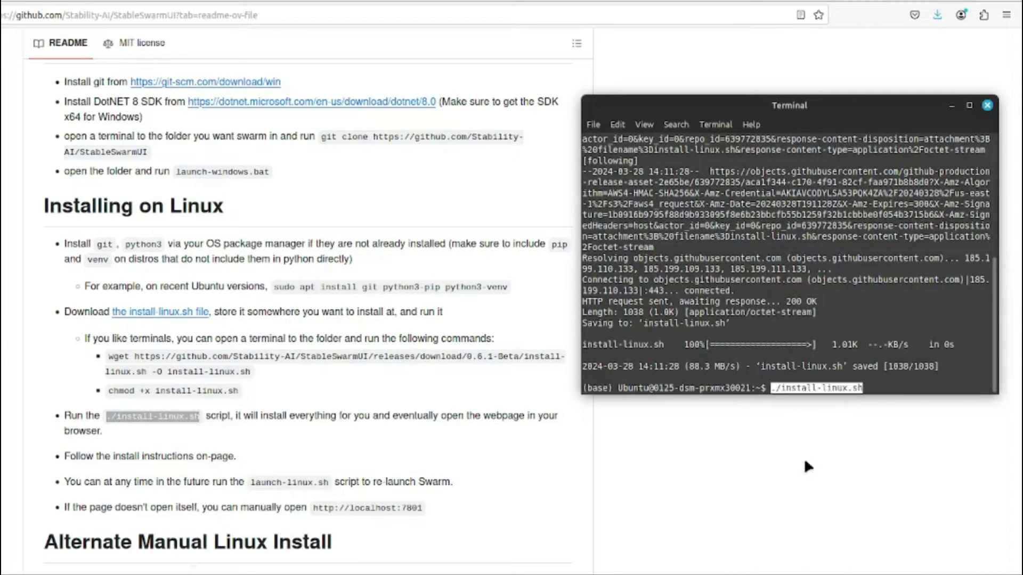
{"action": "key", "text": "Return"}
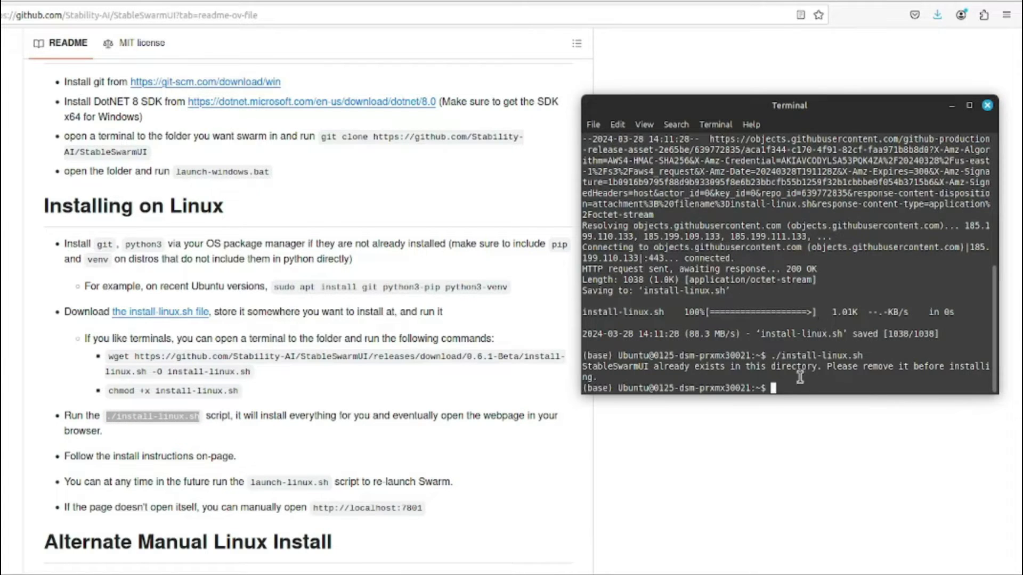
Copy the launch-linux.sh script name from the README and run it in the terminal
{"action": "left_click", "coordinate": [248, 480]}
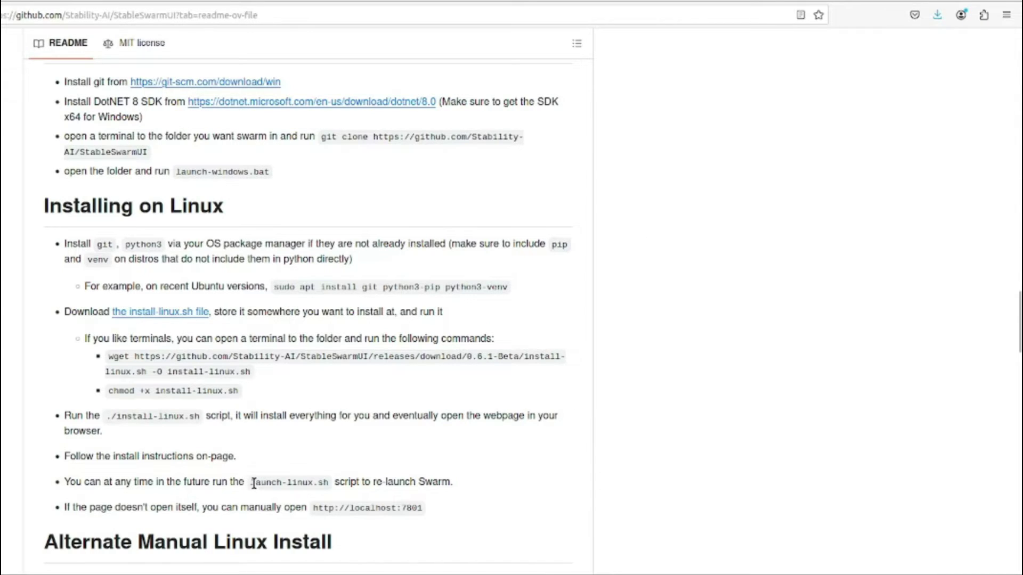
{"action": "left_click", "coordinate": [314, 480], "text": "shift"}
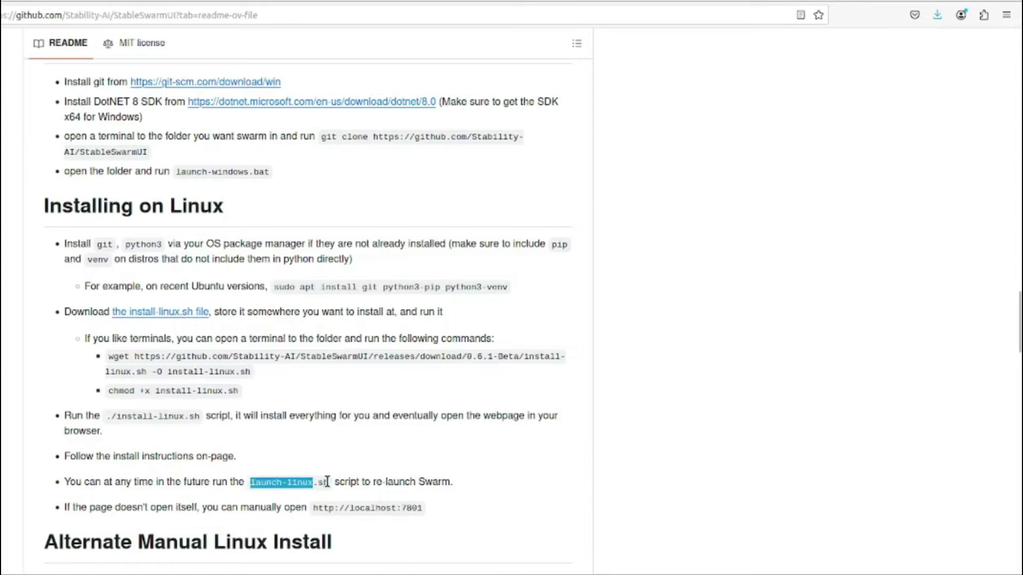
{"action": "right_click", "coordinate": [292, 487]}
{"action": "left_click", "coordinate": [341, 448]}
{"action": "key", "text": "alt+Tab"}
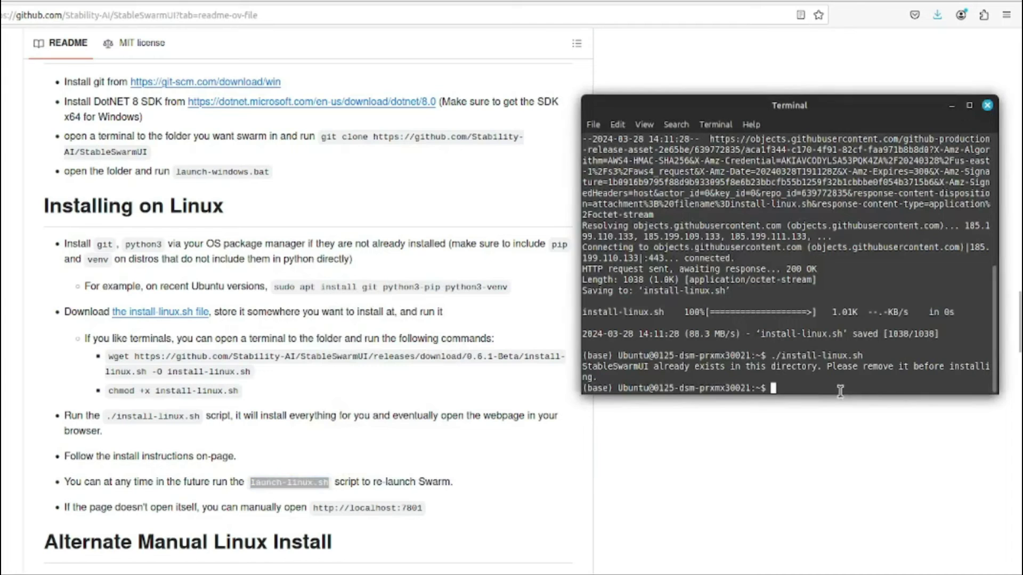
{"action": "right_click", "coordinate": [799, 395]}
{"action": "left_click", "coordinate": [828, 472]}
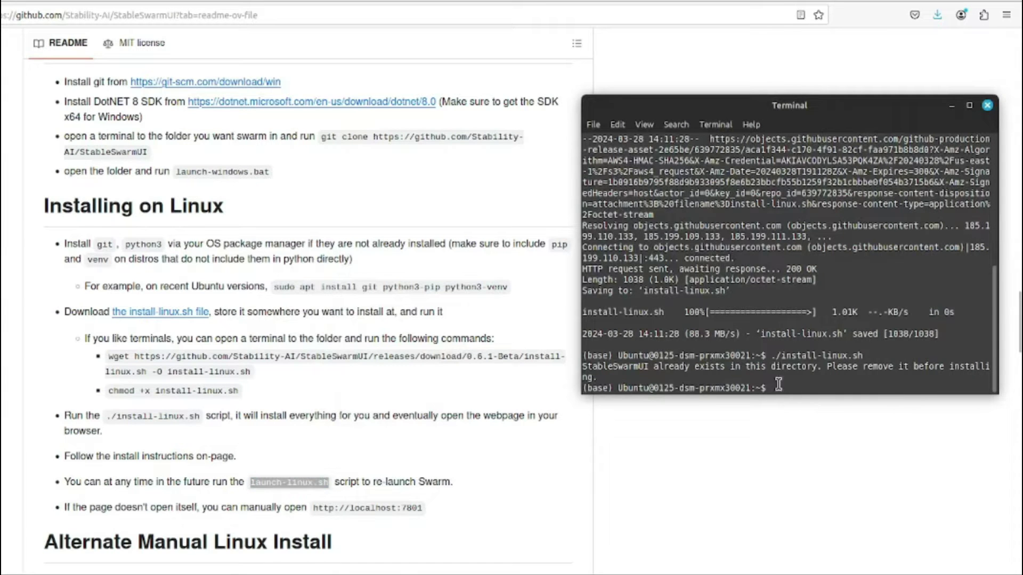
{"action": "key", "text": "Return"}
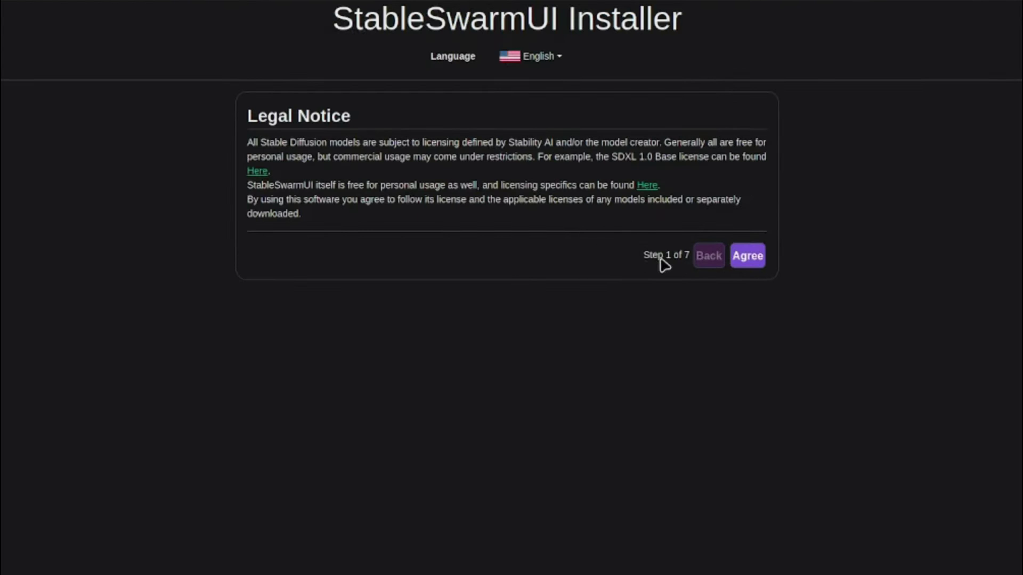
Agree to the legal notice, keep 'Just Install', and confirm 'Yes, I'm sure (Install Now)'
{"action": "left_click", "coordinate": [749, 257]}
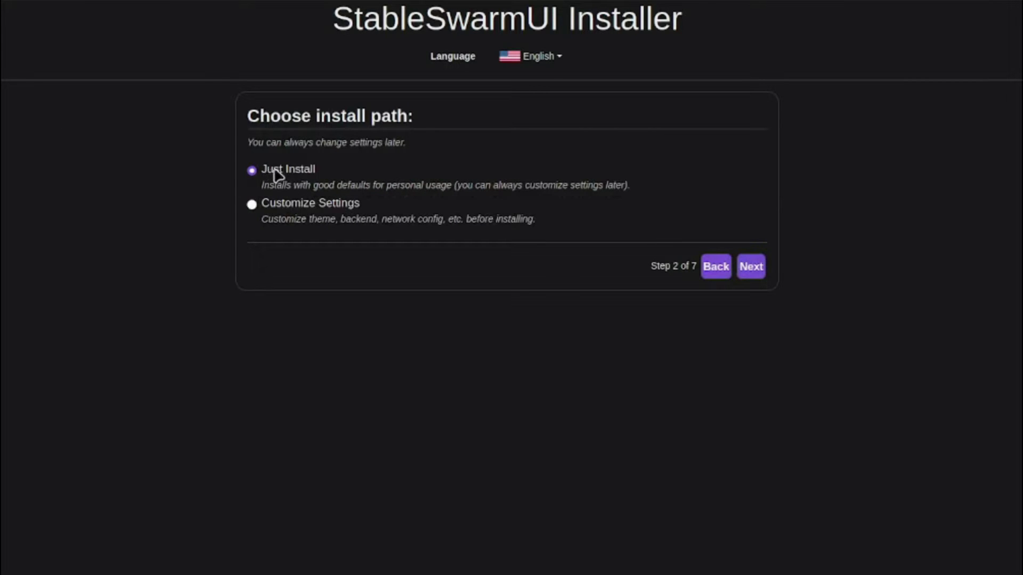
{"action": "left_click", "coordinate": [750, 268]}
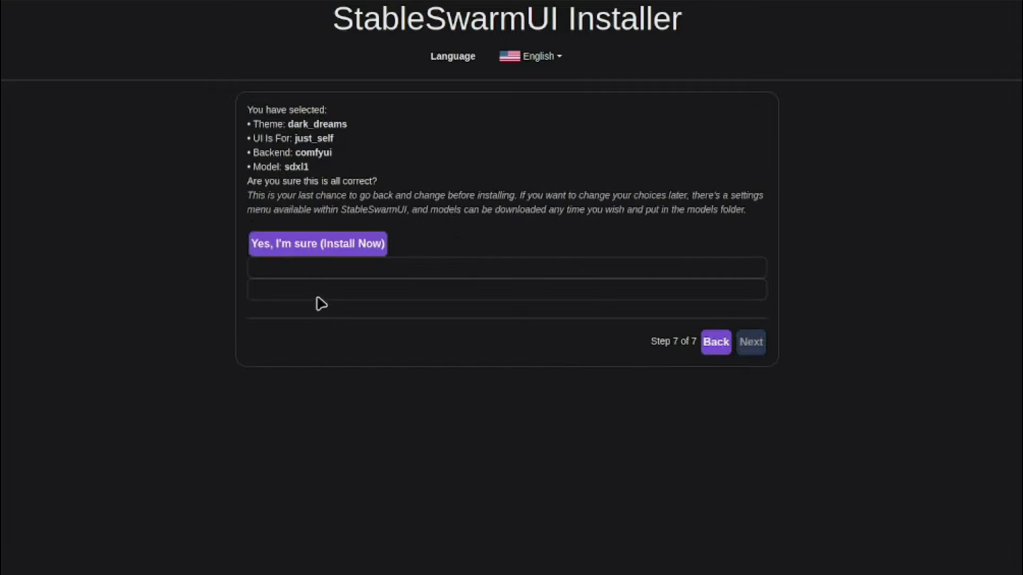
{"action": "left_click", "coordinate": [300, 250]}
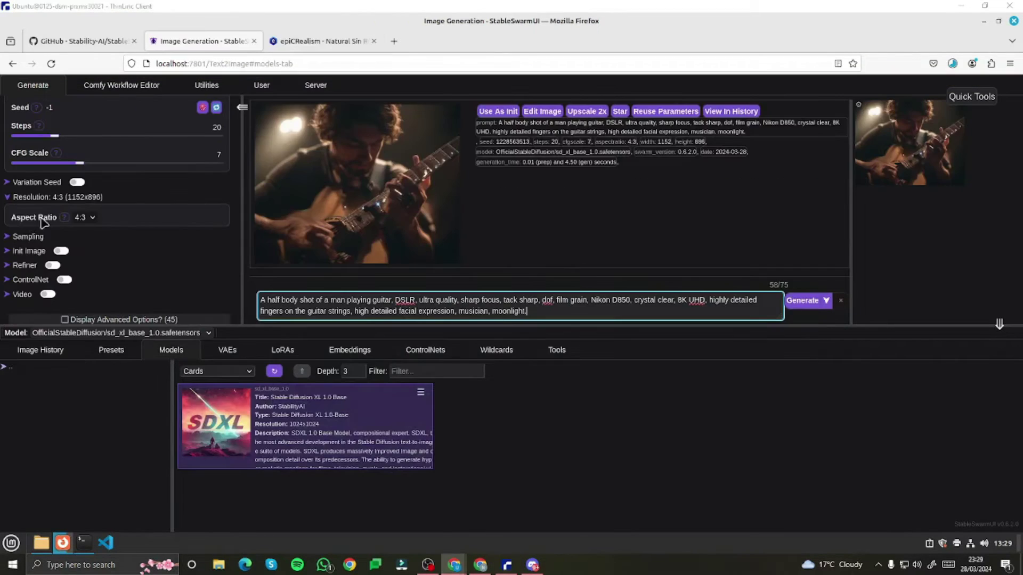
{"action": "scroll", "coordinate": [67, 223], "scroll_direction": "up", "scroll_amount": 2}
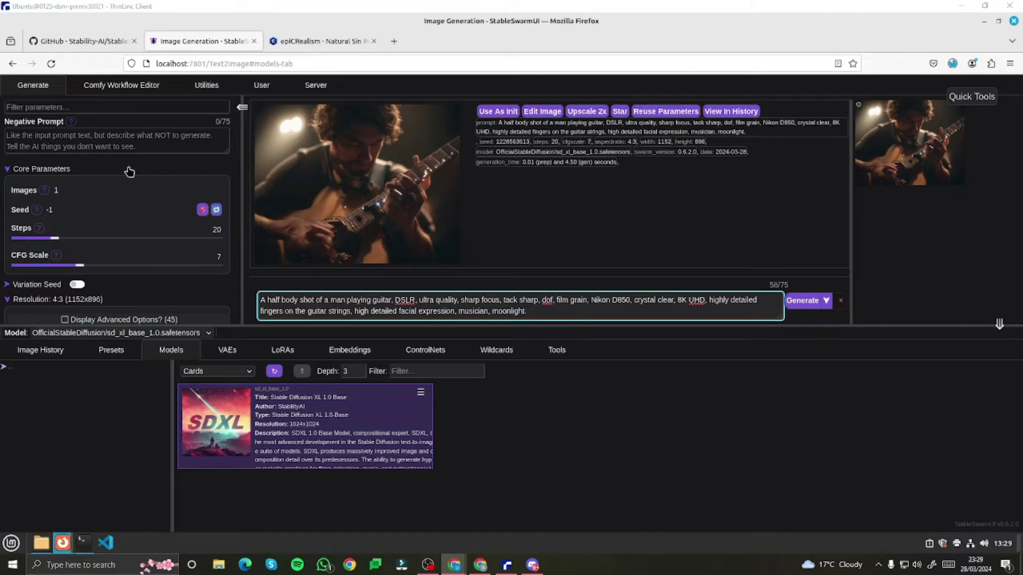
{"action": "left_click", "coordinate": [51, 150]}
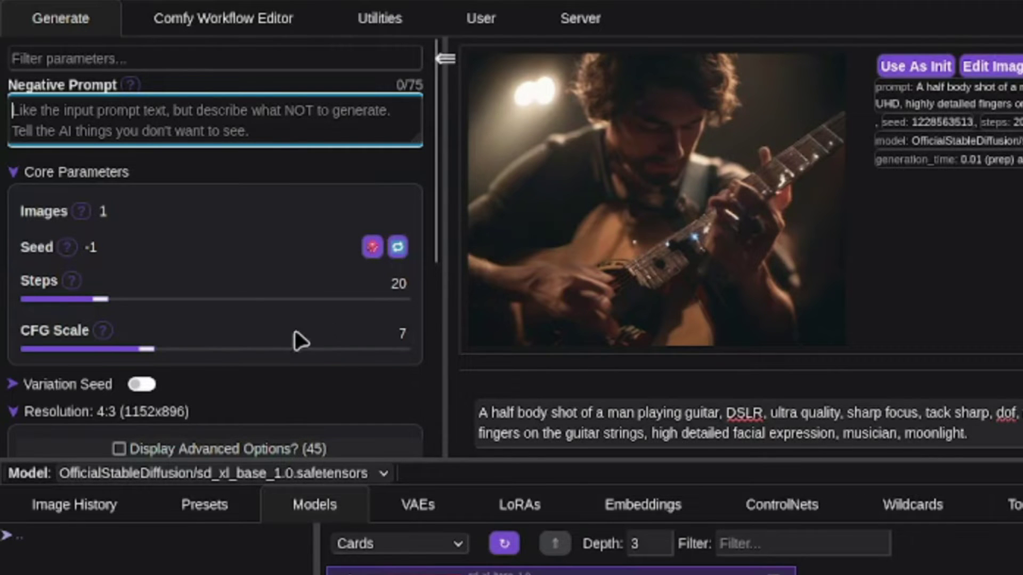
Keep the 4:3 aspect ratio under Resolution and expand the Refiner settings
{"action": "scroll", "coordinate": [259, 370], "scroll_direction": "down", "scroll_amount": 1}
{"action": "scroll", "coordinate": [260, 371], "scroll_direction": "down", "scroll_amount": 3}
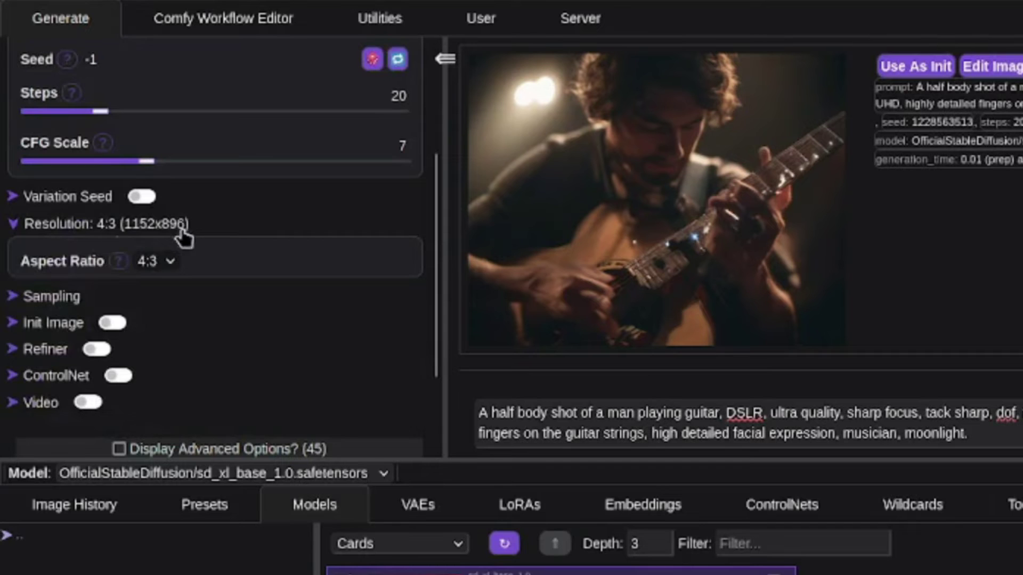
{"action": "left_click", "coordinate": [155, 223]}
{"action": "left_click", "coordinate": [152, 226]}
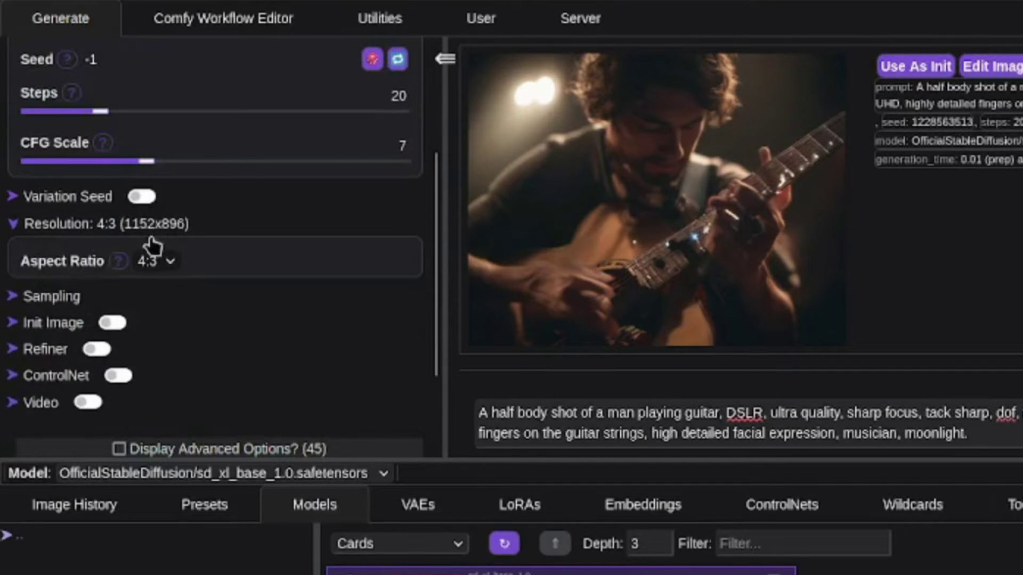
{"action": "left_click", "coordinate": [170, 267]}
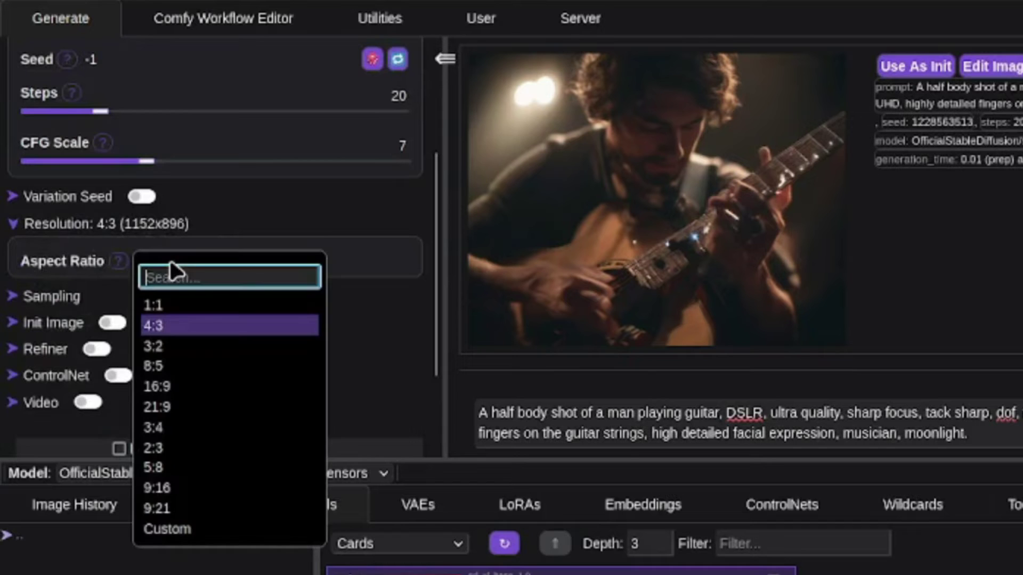
{"action": "left_click", "coordinate": [375, 350]}
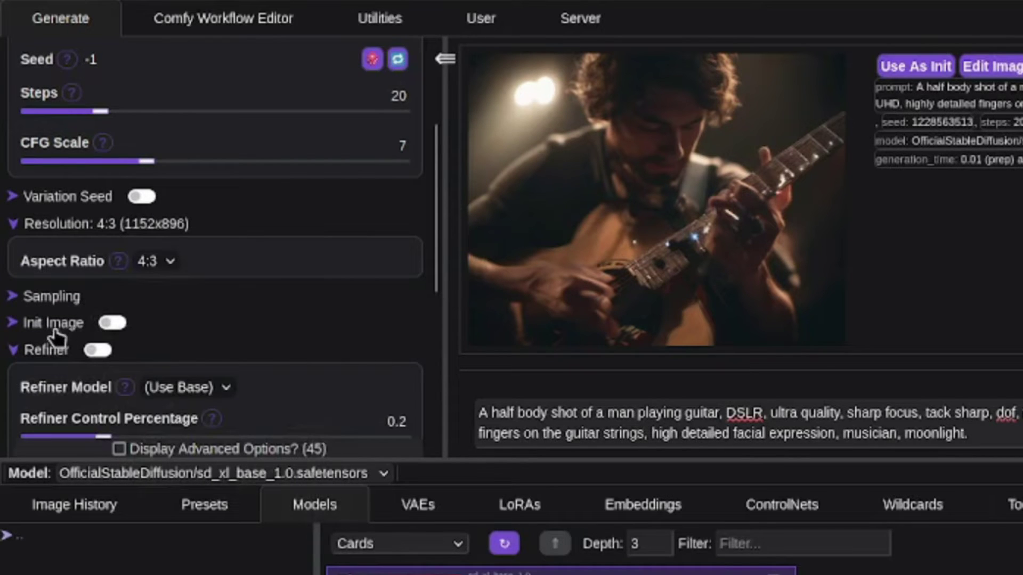
{"action": "scroll", "coordinate": [218, 336], "scroll_direction": "down", "scroll_amount": 2}
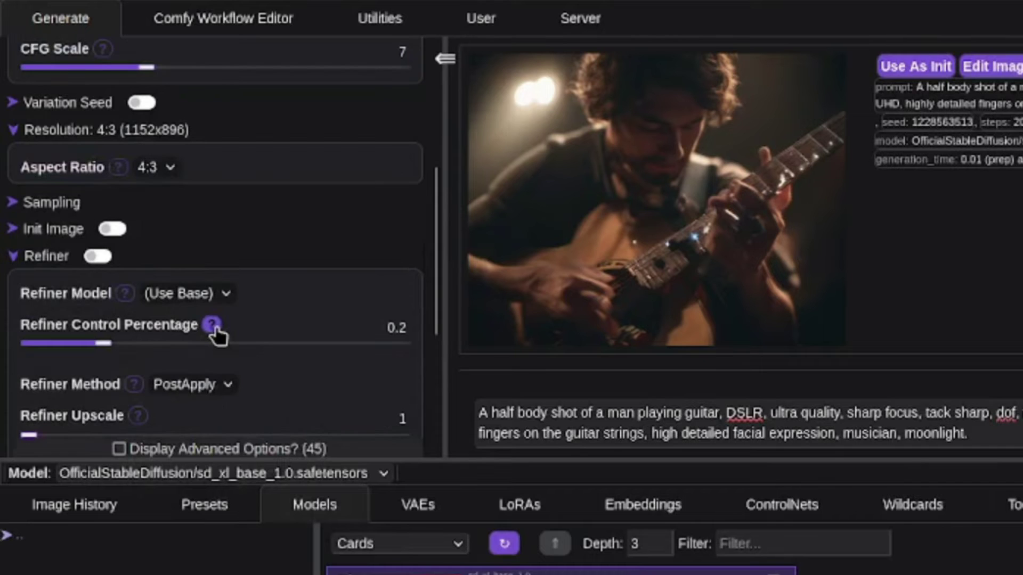
{"action": "scroll", "coordinate": [220, 336], "scroll_direction": "down", "scroll_amount": 2}
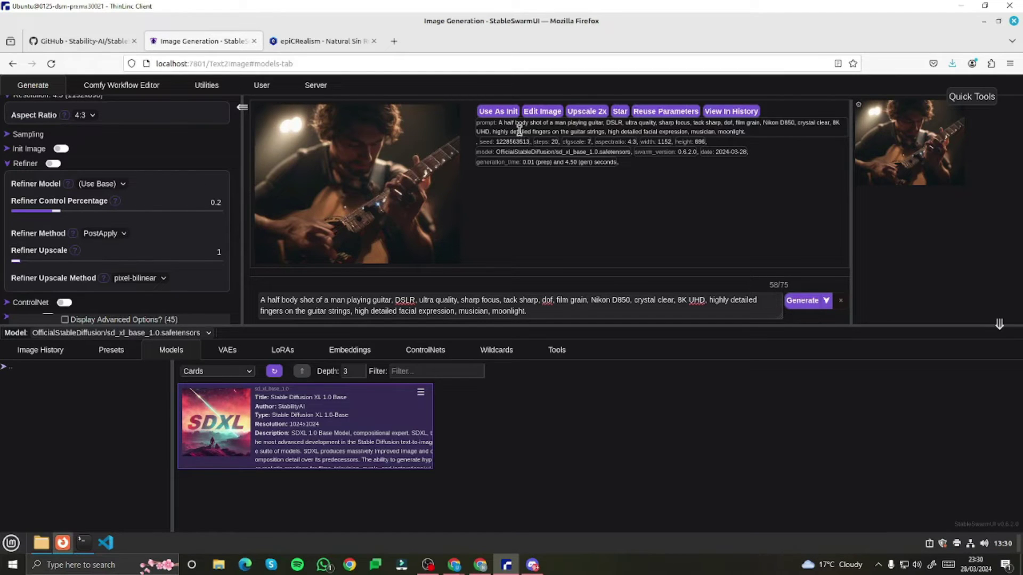
{"action": "left_click", "coordinate": [555, 301]}
{"action": "key", "text": "ctrl+a"}
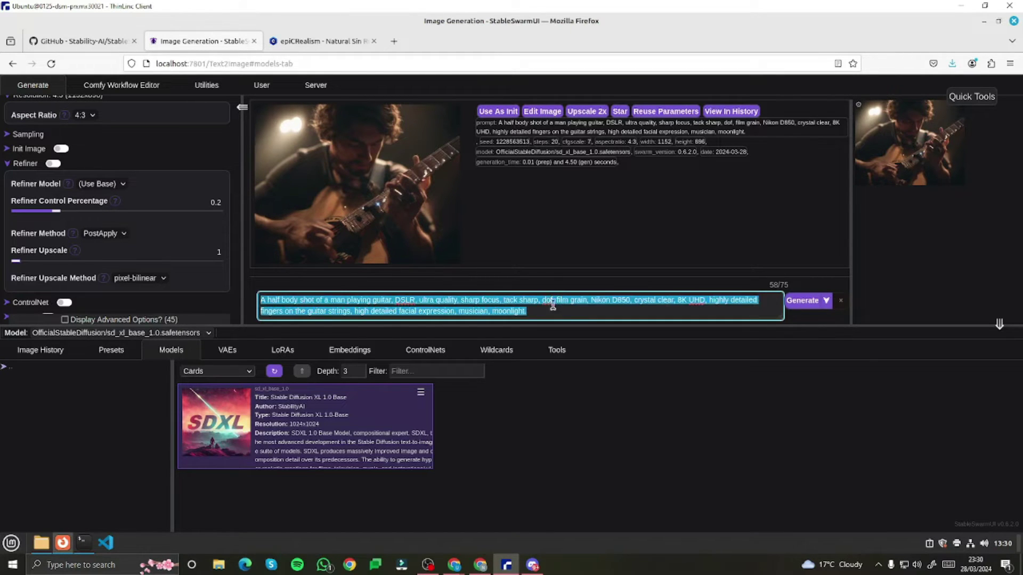
{"action": "left_click", "coordinate": [826, 301]}
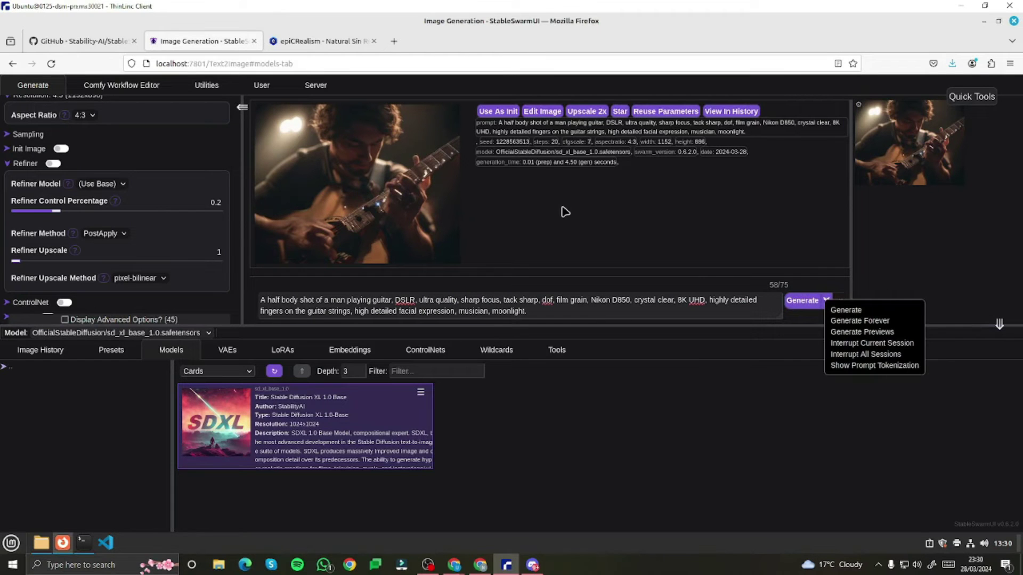
{"action": "left_click", "coordinate": [565, 212]}
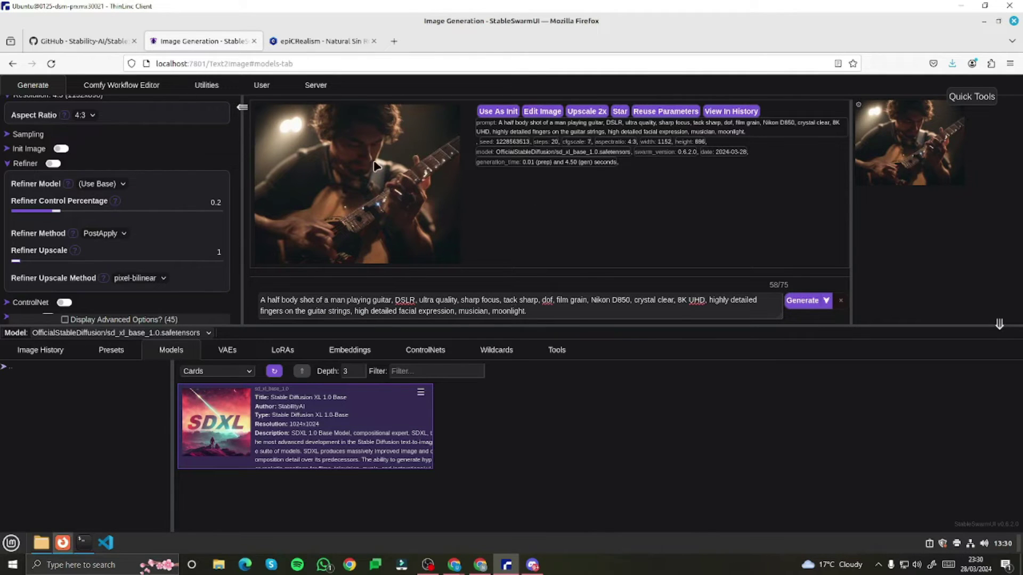
{"action": "left_click", "coordinate": [569, 241]}
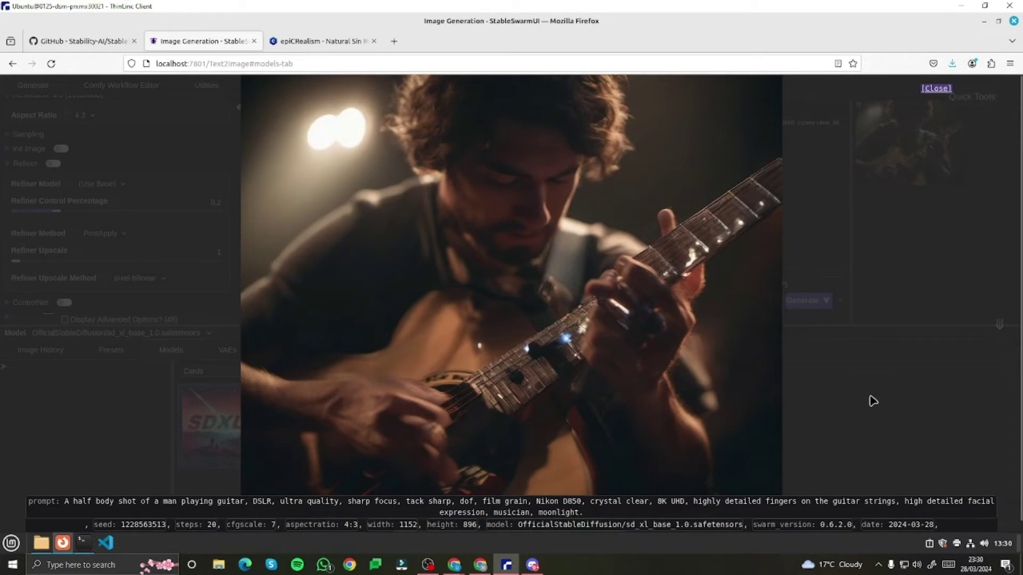
{"action": "left_click", "coordinate": [834, 406]}
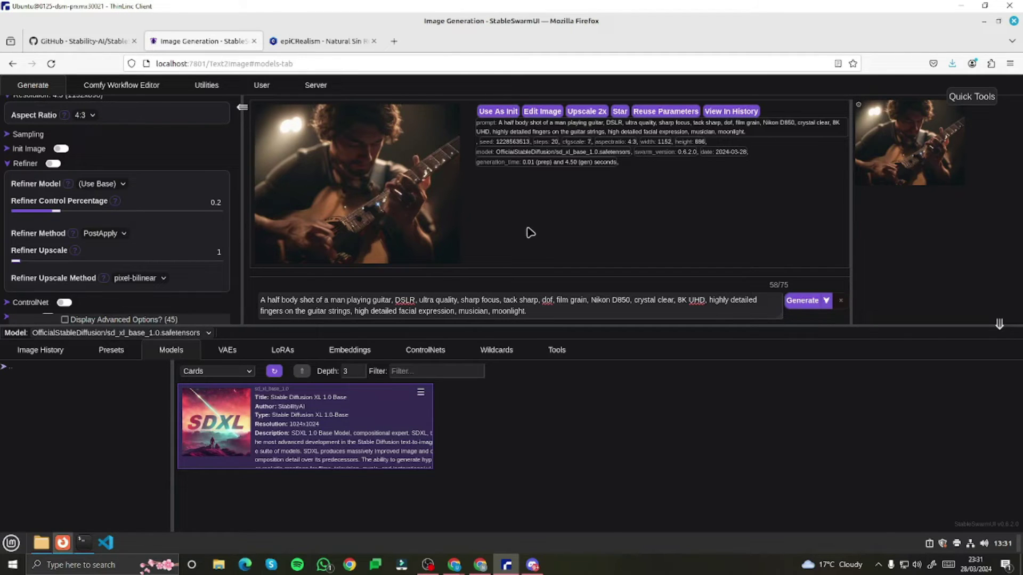
In the Comfy Workflow Editor, replace the positive CLIP Text Encode prompt with a woman close-up description
{"action": "left_click", "coordinate": [113, 87]}
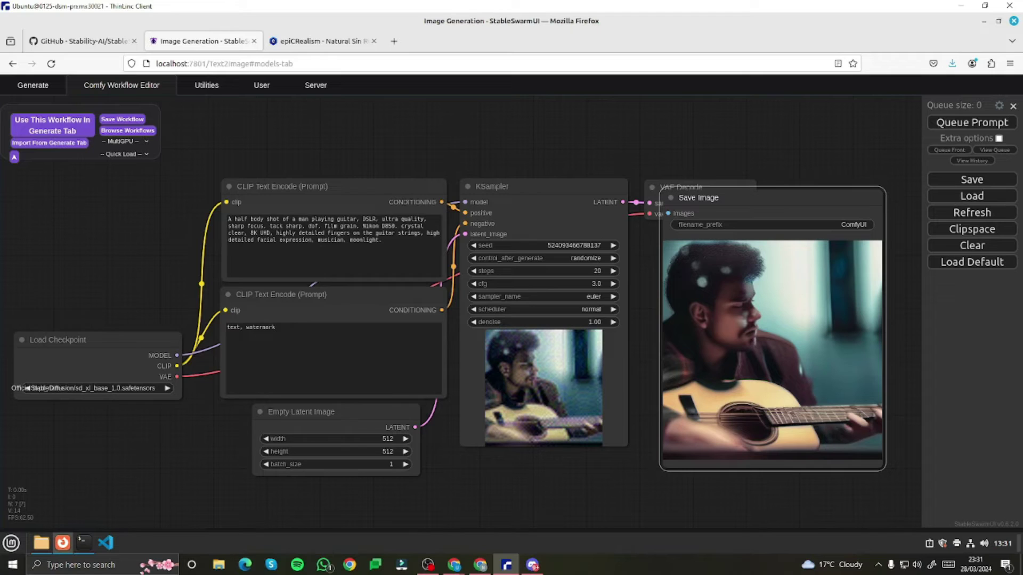
{"action": "left_click", "coordinate": [454, 565]}
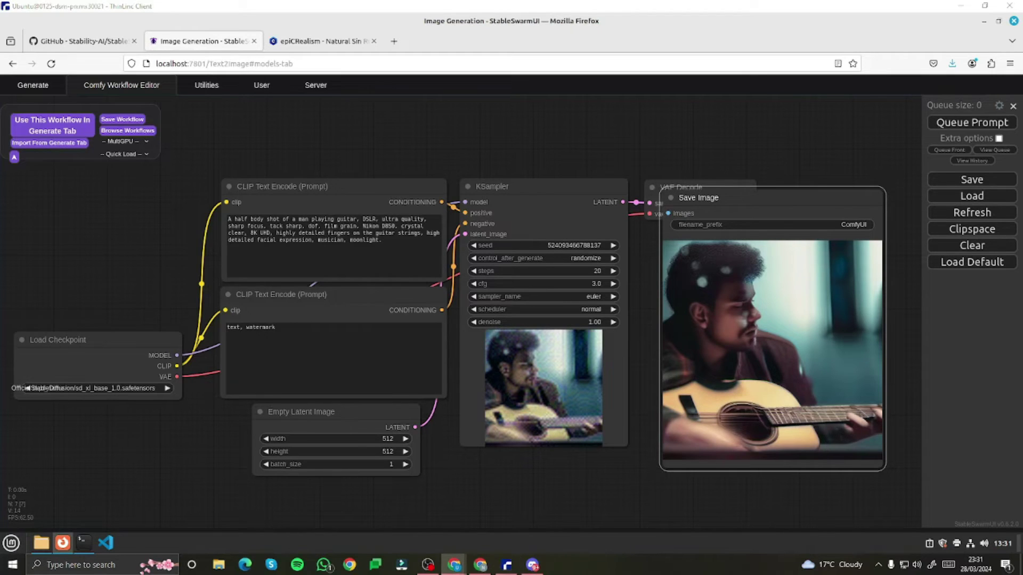
{"action": "left_click", "coordinate": [312, 230]}
{"action": "left_click", "coordinate": [312, 231]}
{"action": "key", "text": "ctrl+a"}
{"action": "type", "text": "A close-up shot of a woman's face, her eyes filled with determination, DSLR, ultra quality, sharp focus, tack sharp, dof, film grain, Canon EOS R5, crystal clear, 8K UHD, highly detailed glossy eyes, high detailed skin, skin pores, sunset lighting."}
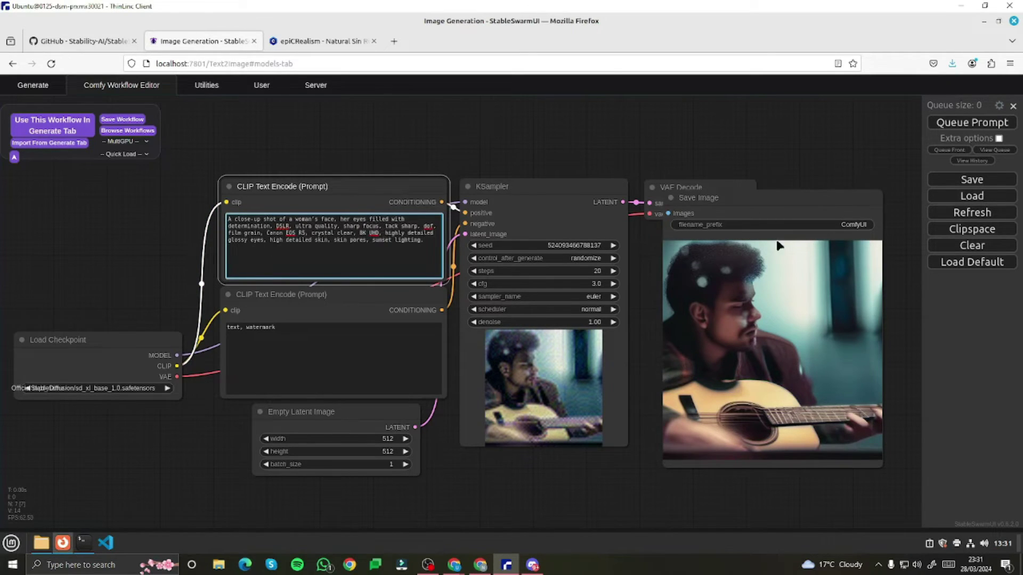
Queue the prompt to generate the close-up, then go back to the Generate tab
{"action": "left_click", "coordinate": [960, 123]}
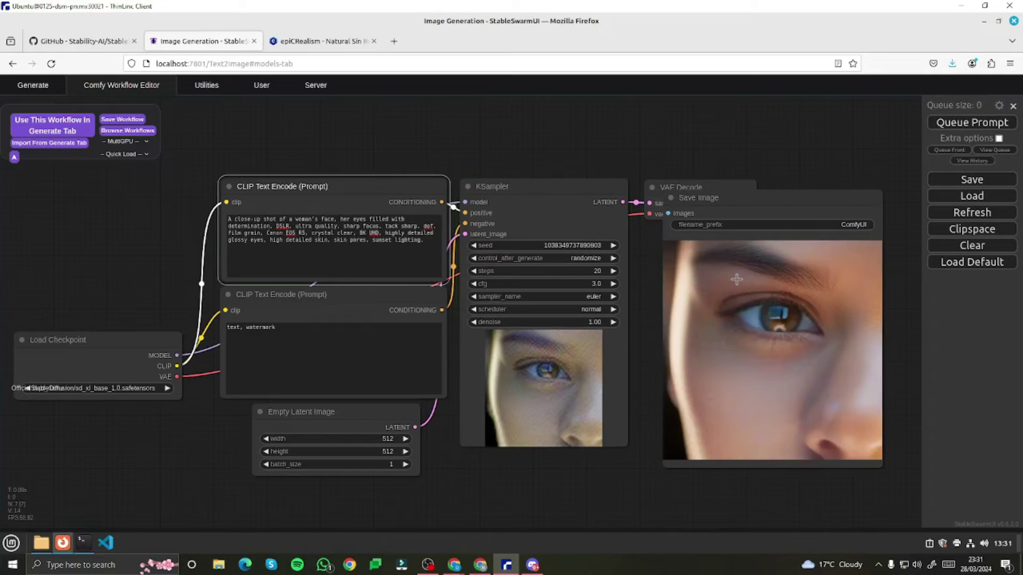
{"action": "left_click", "coordinate": [773, 332]}
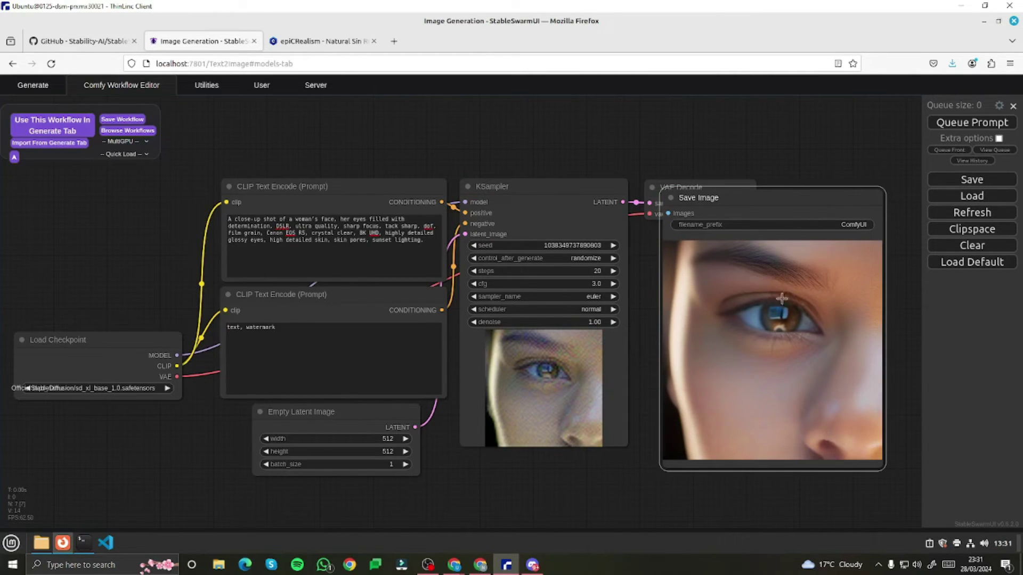
{"action": "left_click", "coordinate": [32, 85]}
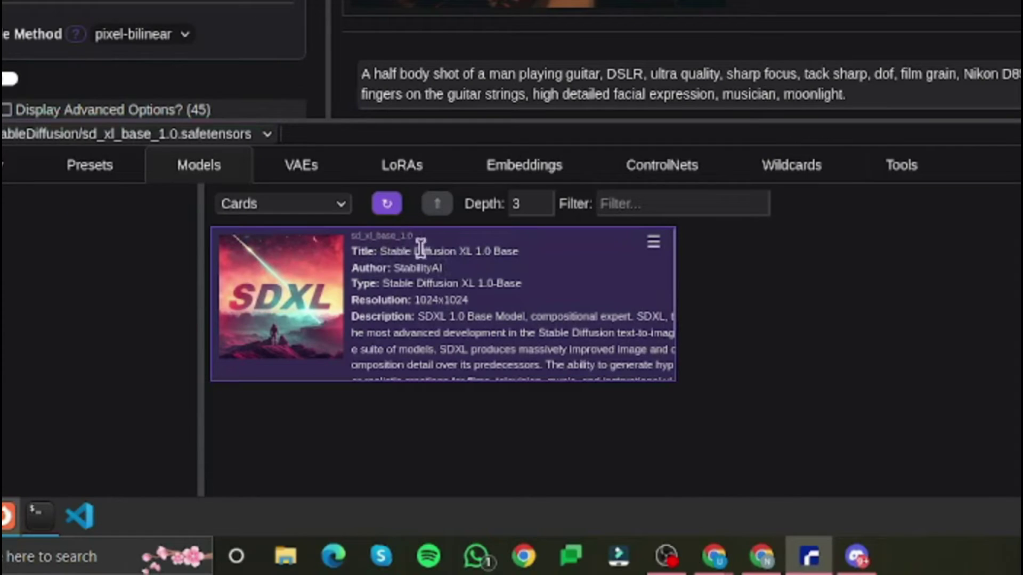
{"action": "left_click_drag", "start_coordinate": [388, 251], "coordinate": [518, 251]}
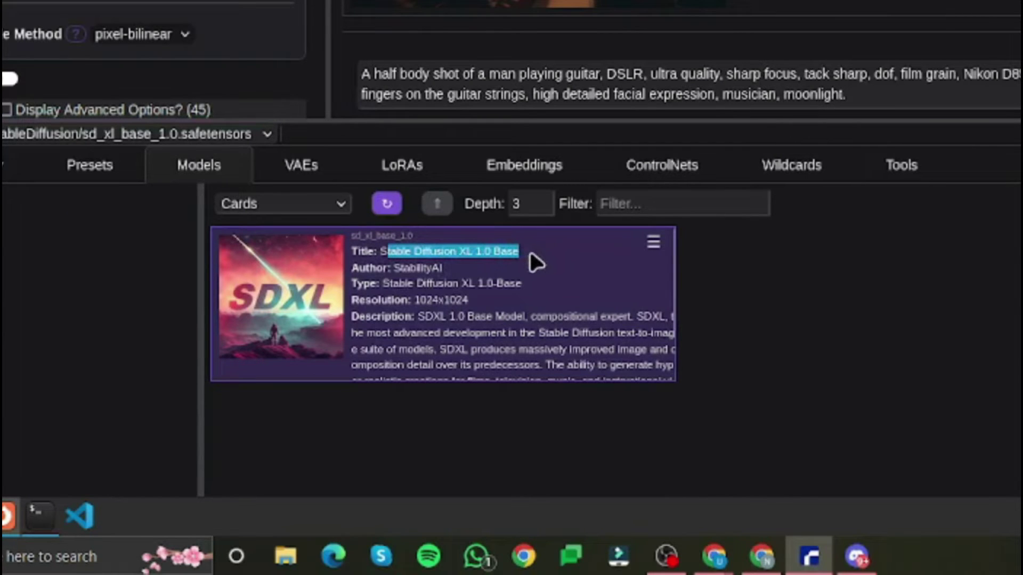
{"action": "mouse_move", "coordinate": [531, 255]}
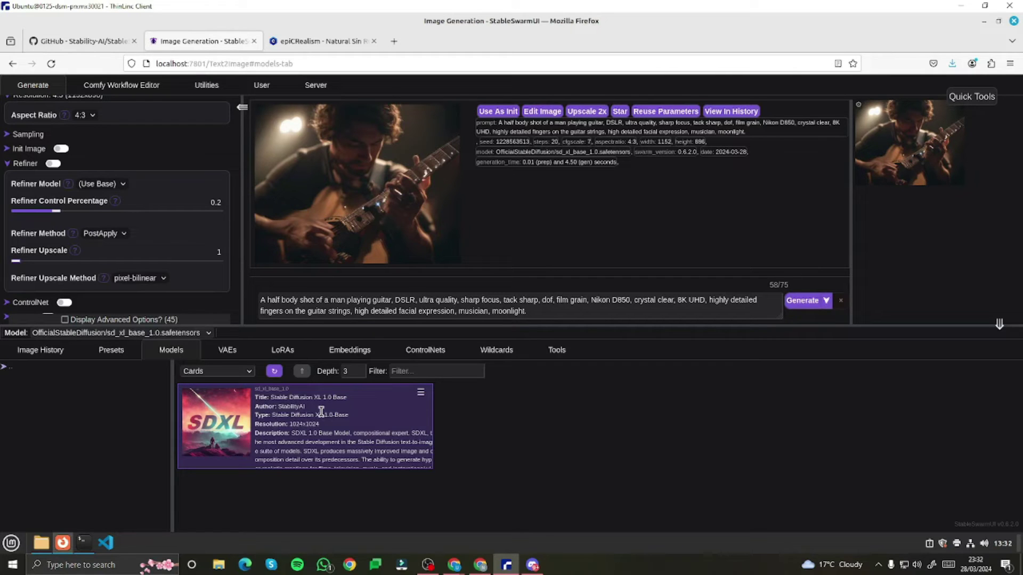
In Nemo, browse to Home > StableSwarmUI > Models > Stable-Diffusion
{"action": "left_click", "coordinate": [315, 41]}
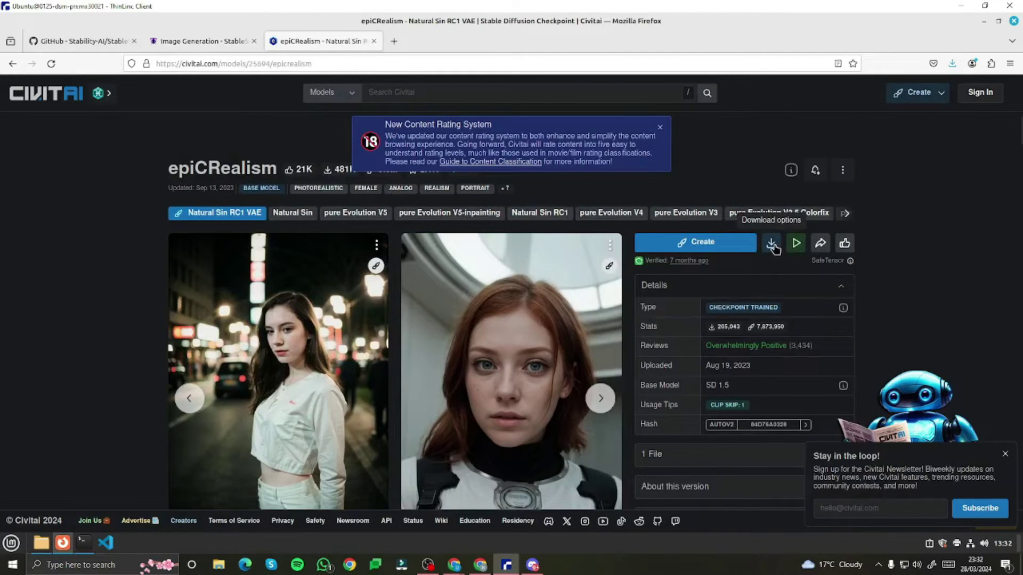
{"action": "key", "text": "alt+Tab"}
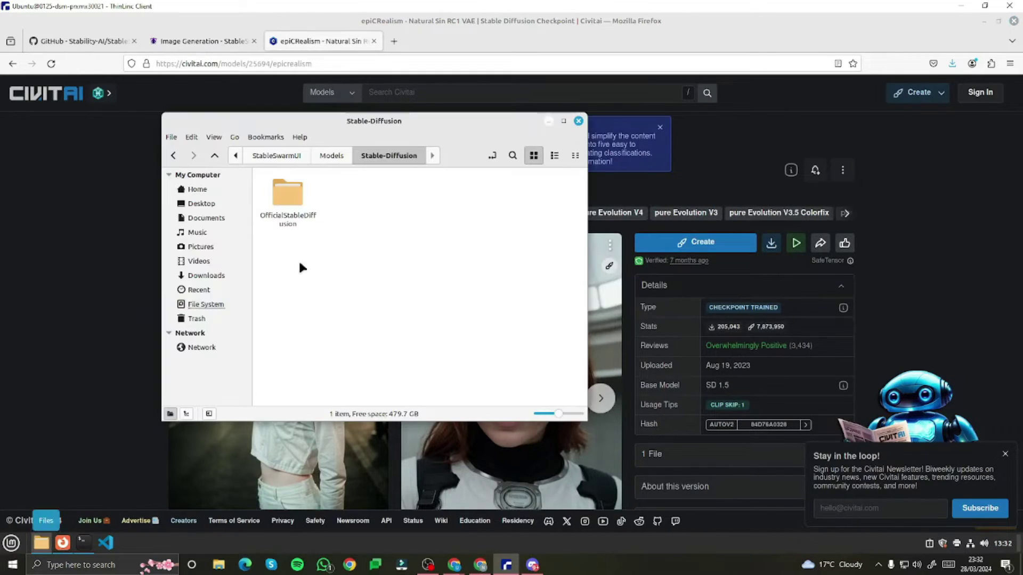
{"action": "left_click", "coordinate": [236, 155]}
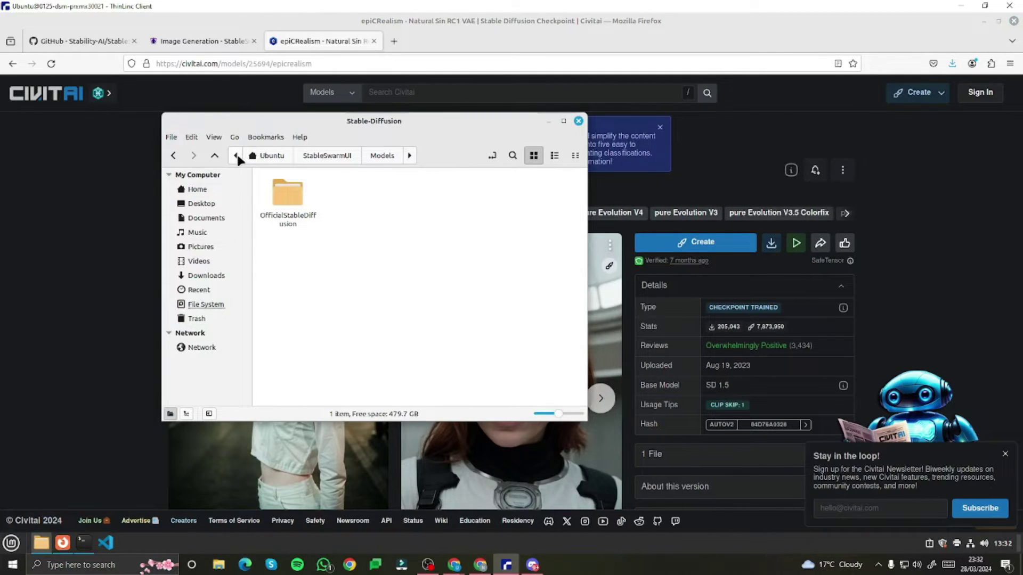
{"action": "left_click", "coordinate": [269, 155]}
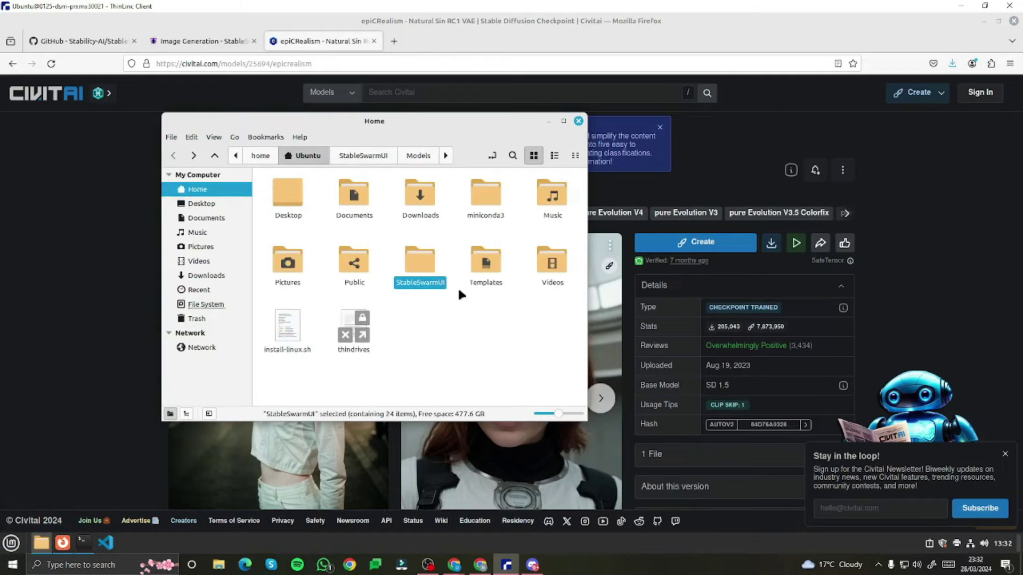
{"action": "double_click", "coordinate": [421, 266]}
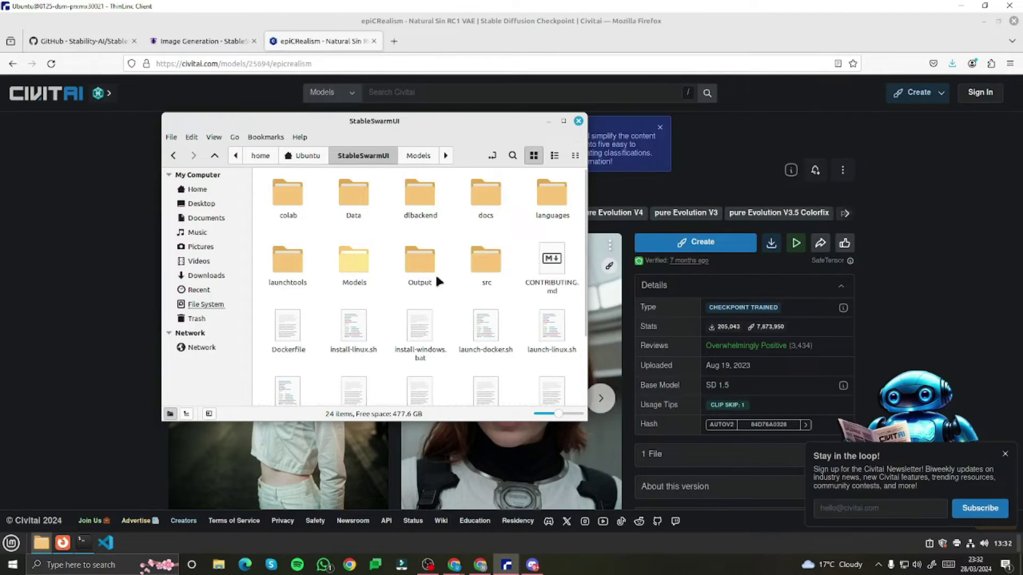
{"action": "double_click", "coordinate": [354, 261]}
{"action": "double_click", "coordinate": [550, 203]}
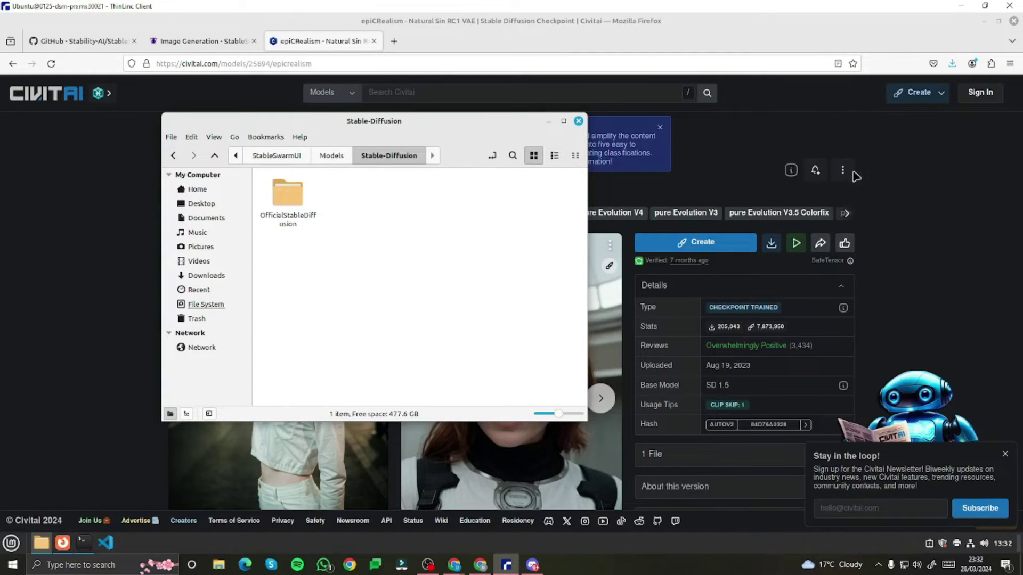
Drag epicrealism_naturalSinRC1VAE.safetensors from Firefox downloads into Stable-Diffusion, then return to StableSwarmUI
{"action": "left_click", "coordinate": [953, 65]}
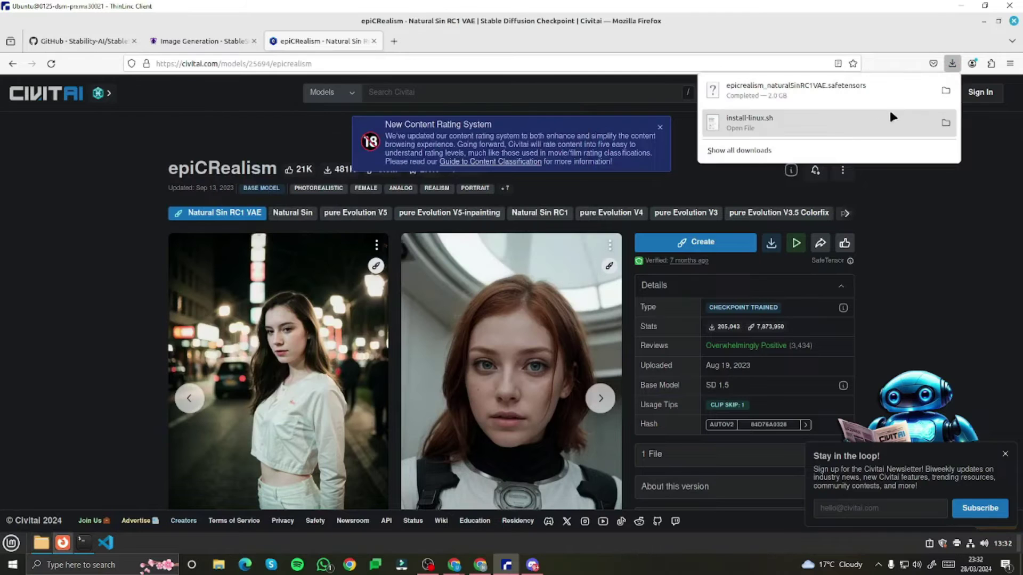
{"action": "left_click", "coordinate": [946, 90]}
{"action": "left_click_drag", "start_coordinate": [160, 115], "coordinate": [511, 273]}
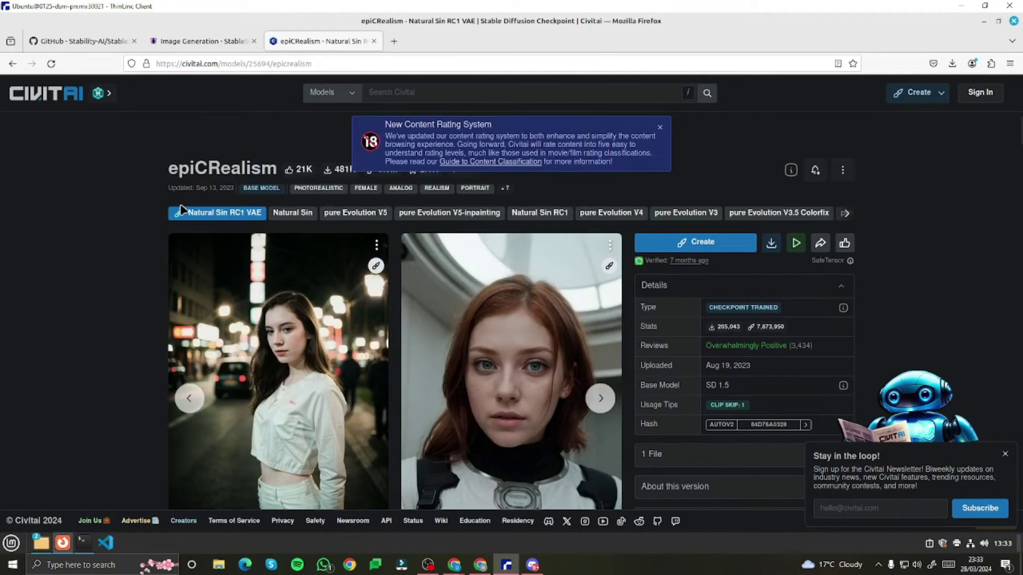
{"action": "left_click", "coordinate": [211, 41]}
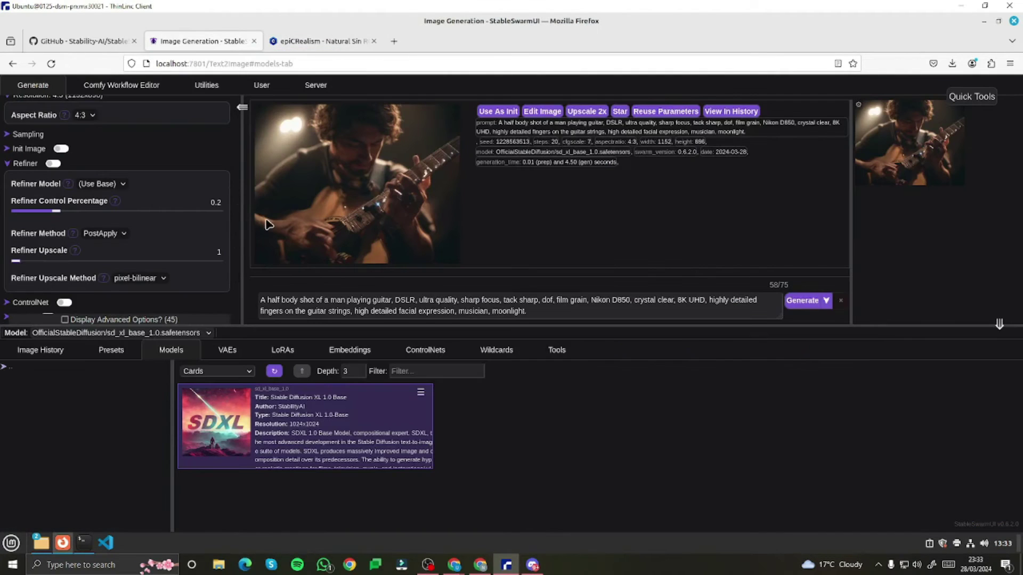
Refresh the Models list and select the epicrealism_naturalSinRC1VAE checkpoint card
{"action": "left_click", "coordinate": [210, 334]}
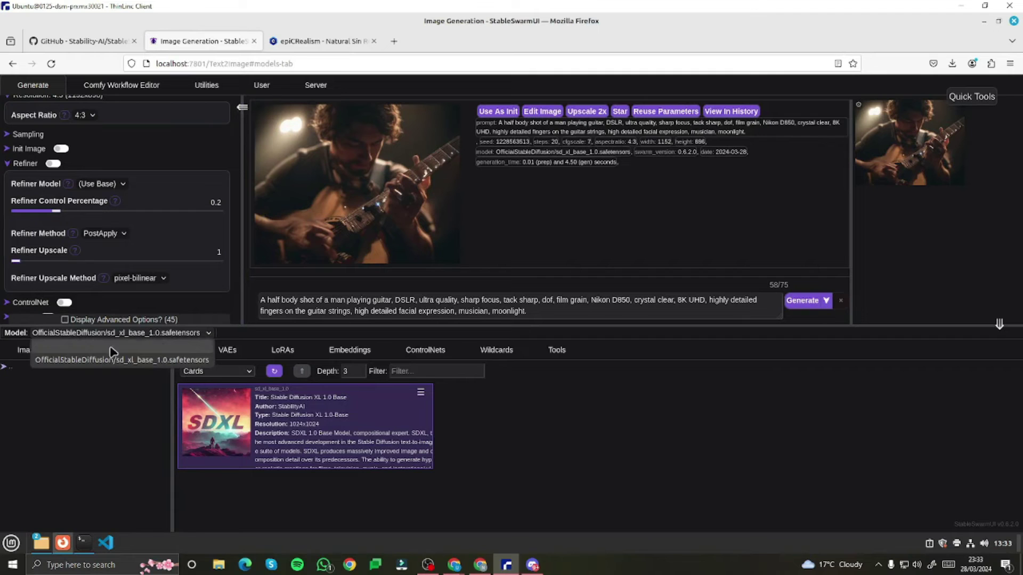
{"action": "left_click", "coordinate": [212, 336]}
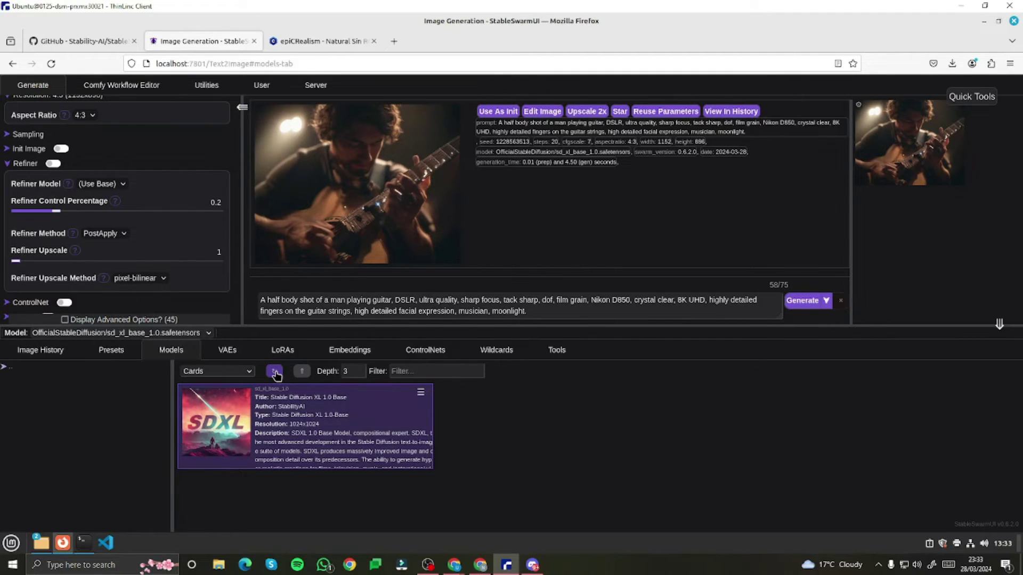
{"action": "left_click", "coordinate": [276, 375]}
{"action": "left_click", "coordinate": [211, 337]}
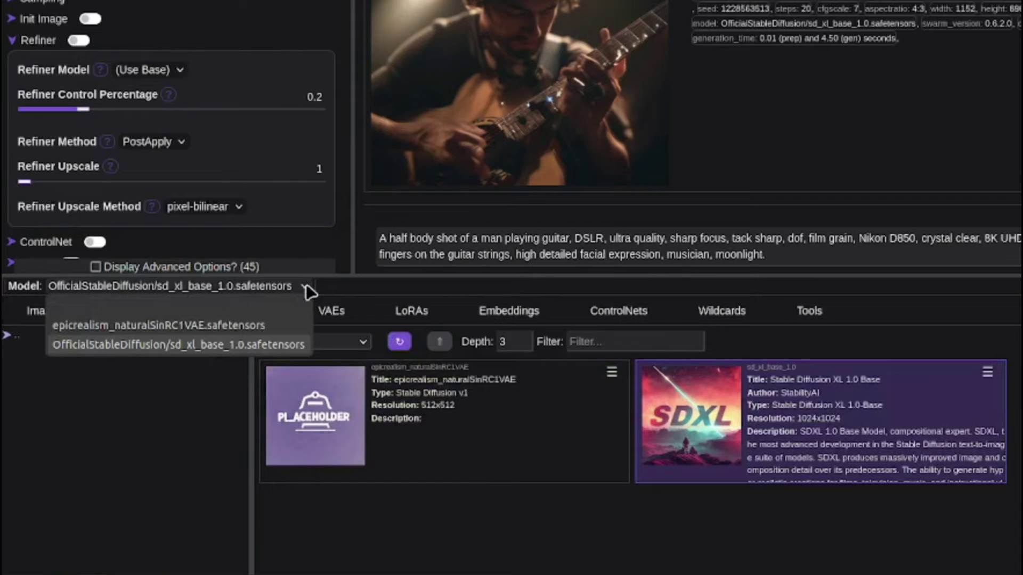
{"action": "left_click", "coordinate": [138, 334]}
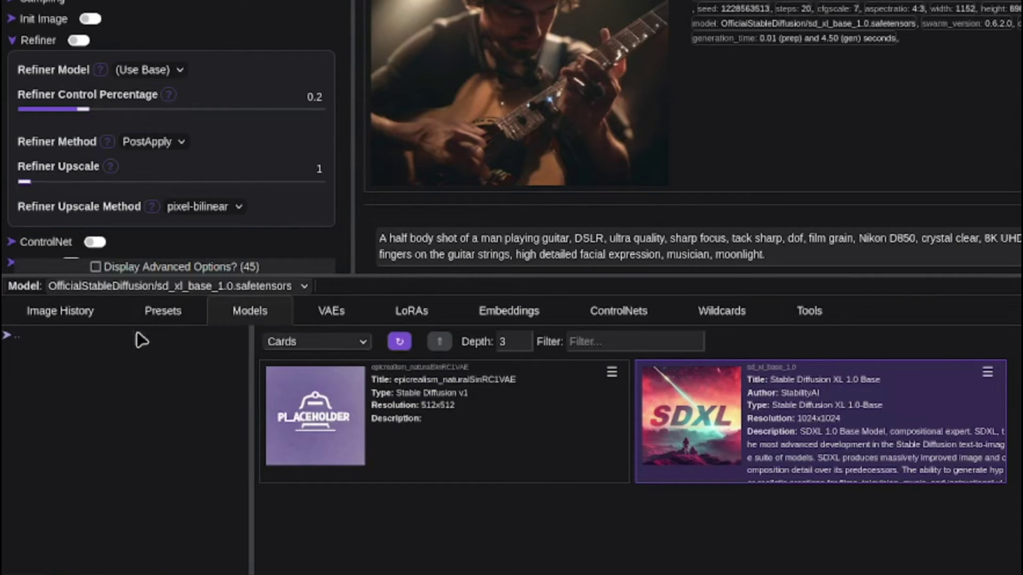
{"action": "left_click", "coordinate": [320, 416]}
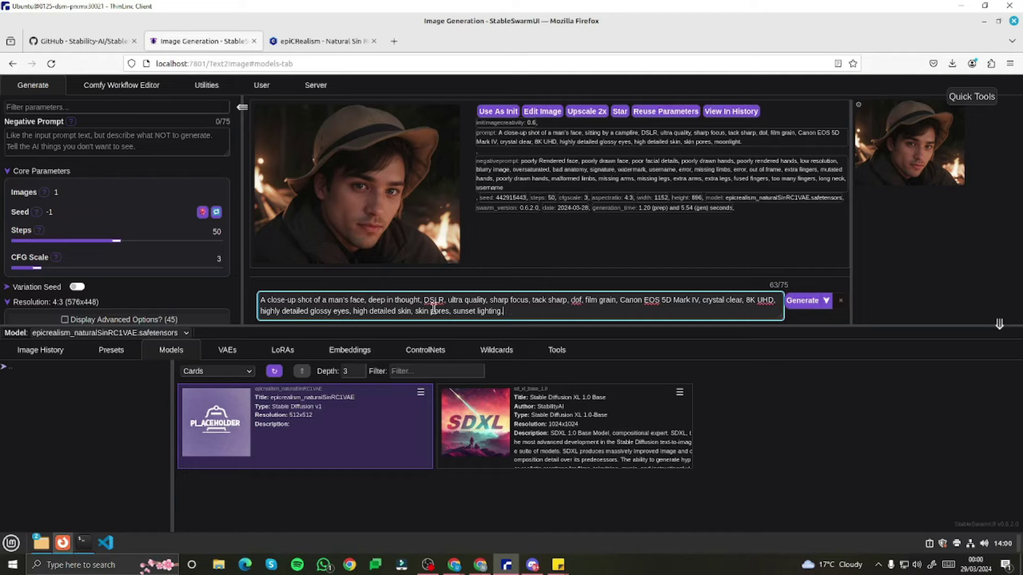
Generate the sunset close-up of the thoughtful man with epicrealism_naturalSinRC1VAE at 576x448 and view it full size
{"action": "left_click", "coordinate": [799, 302]}
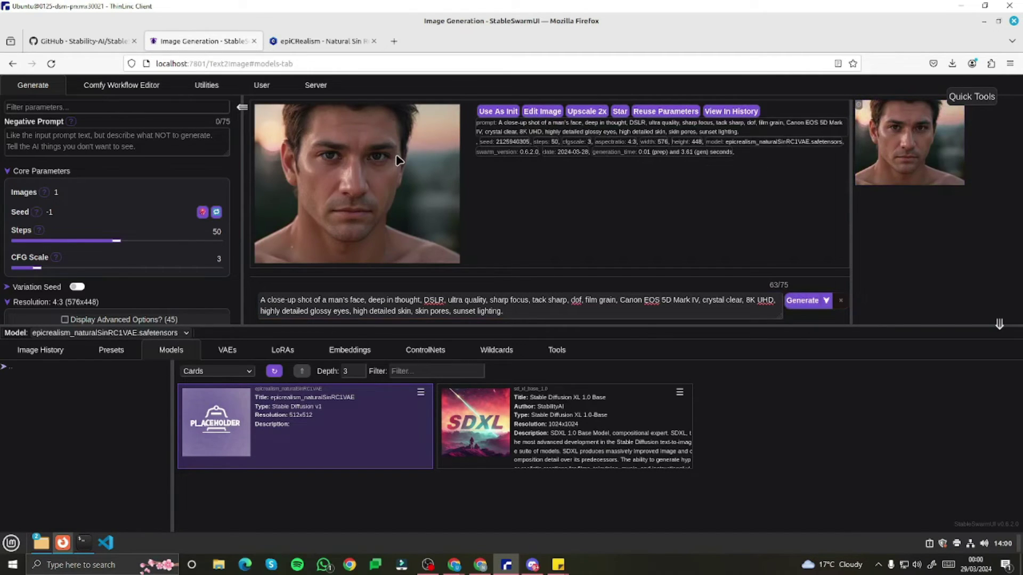
{"action": "left_click", "coordinate": [410, 171]}
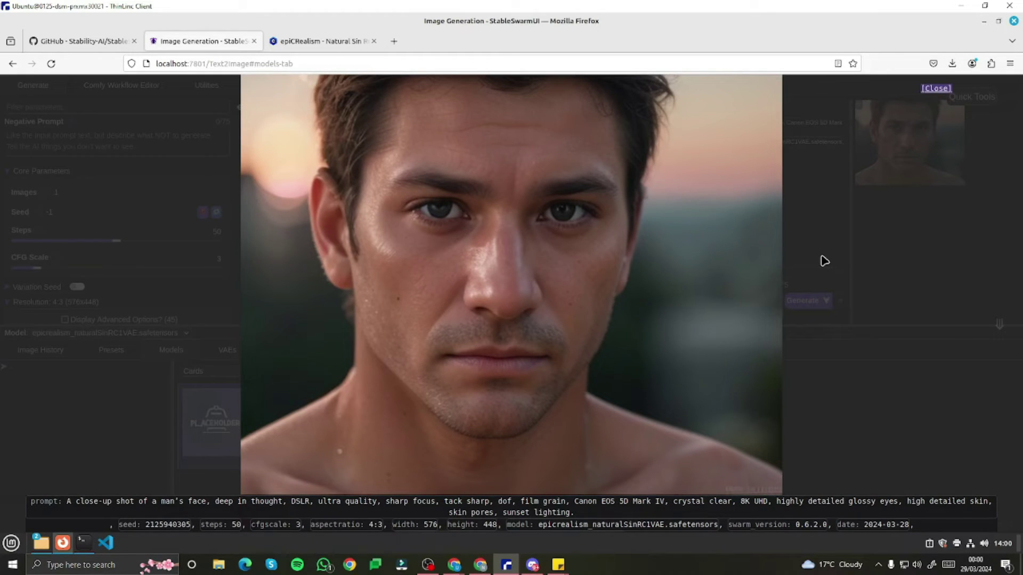
{"action": "left_click", "coordinate": [724, 294]}
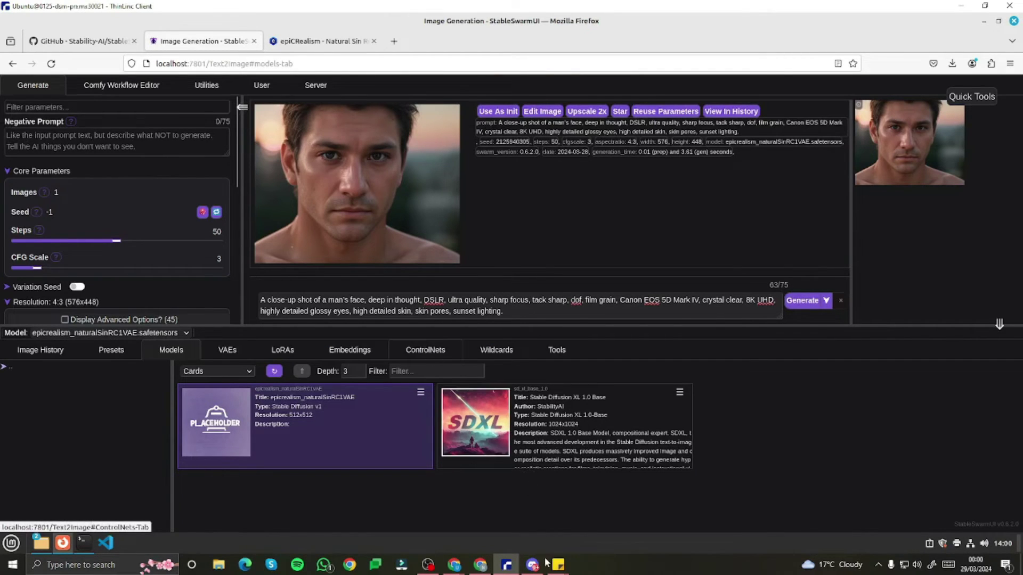
Paste the unwanted-features list from the Sticky Notes note into StableSwarmUI's Negative Prompt box
{"action": "mouse_move", "coordinate": [555, 567]}
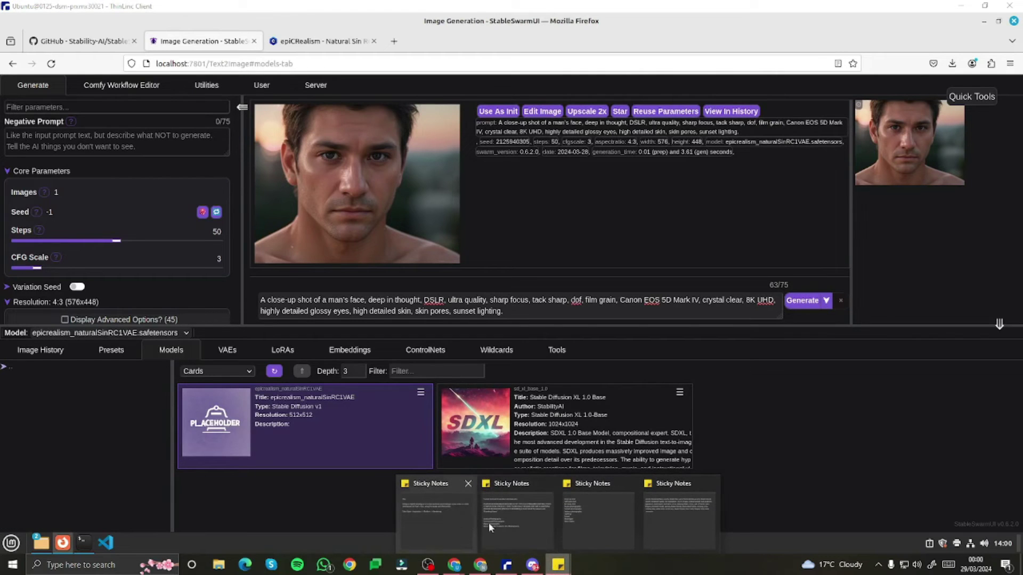
{"action": "left_click", "coordinate": [663, 523]}
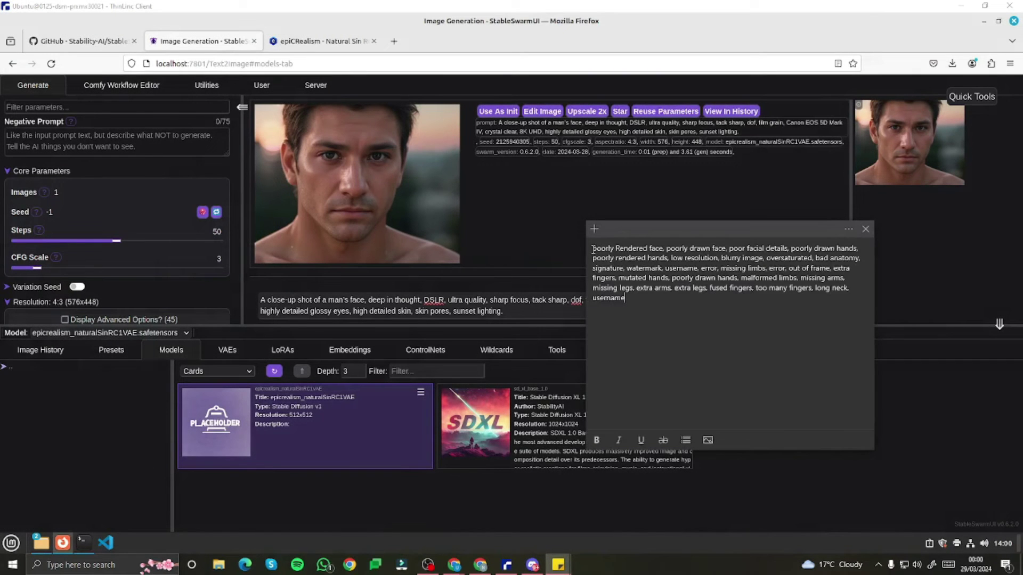
{"action": "left_click_drag", "start_coordinate": [593, 248], "coordinate": [666, 295]}
{"action": "key", "text": "ctrl+c"}
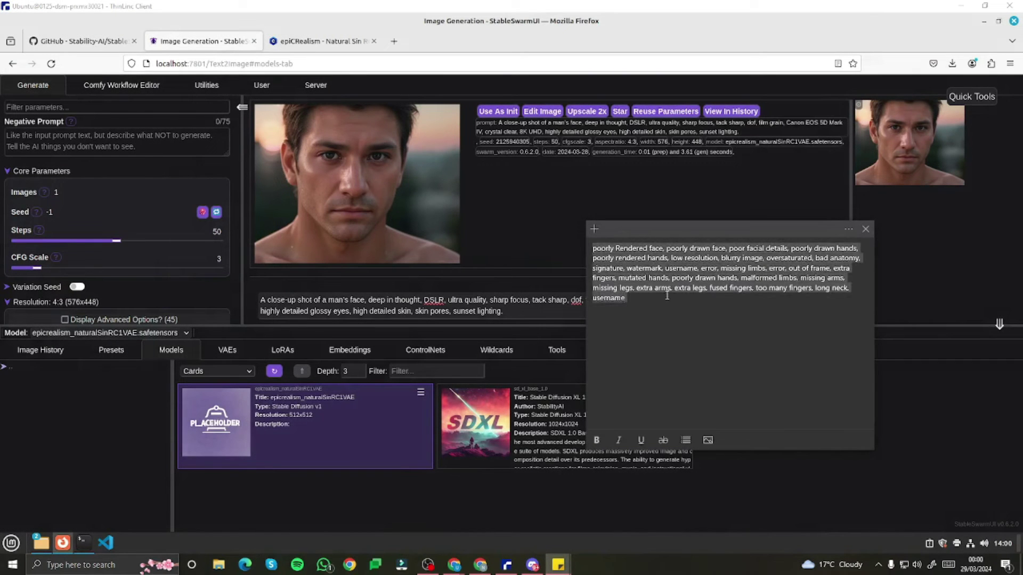
{"action": "left_click", "coordinate": [486, 224]}
{"action": "left_click", "coordinate": [65, 139]}
{"action": "key", "text": "ctrl+v"}
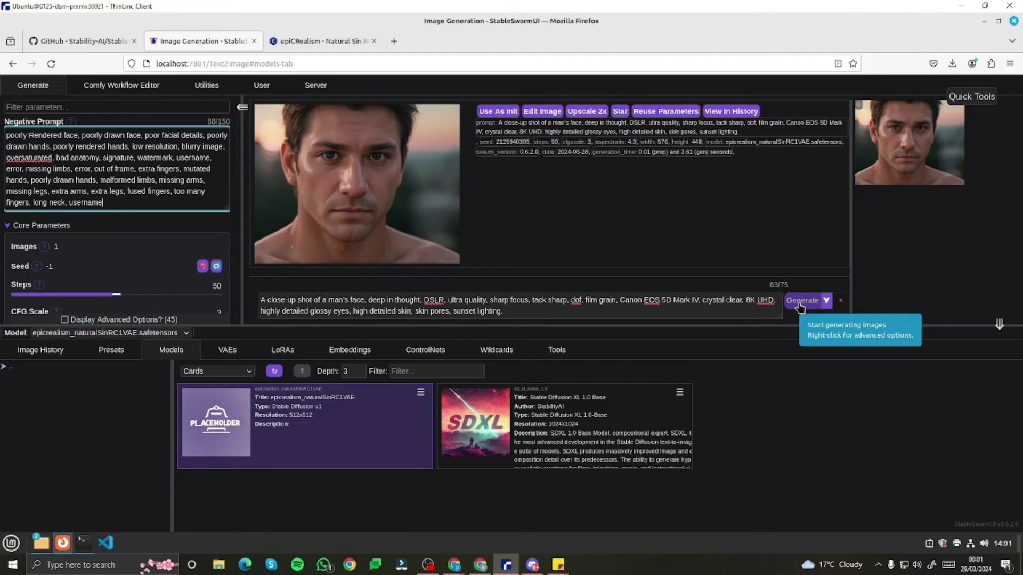
Regenerate the sunset portrait of the man with the negative prompt applied and view it full size
{"action": "left_click", "coordinate": [800, 308]}
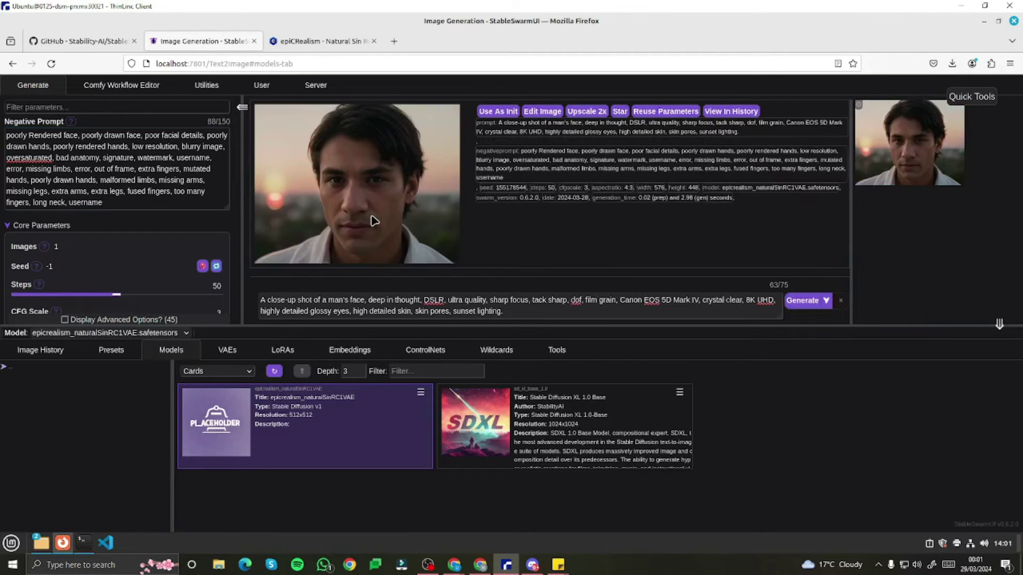
{"action": "left_click", "coordinate": [424, 223]}
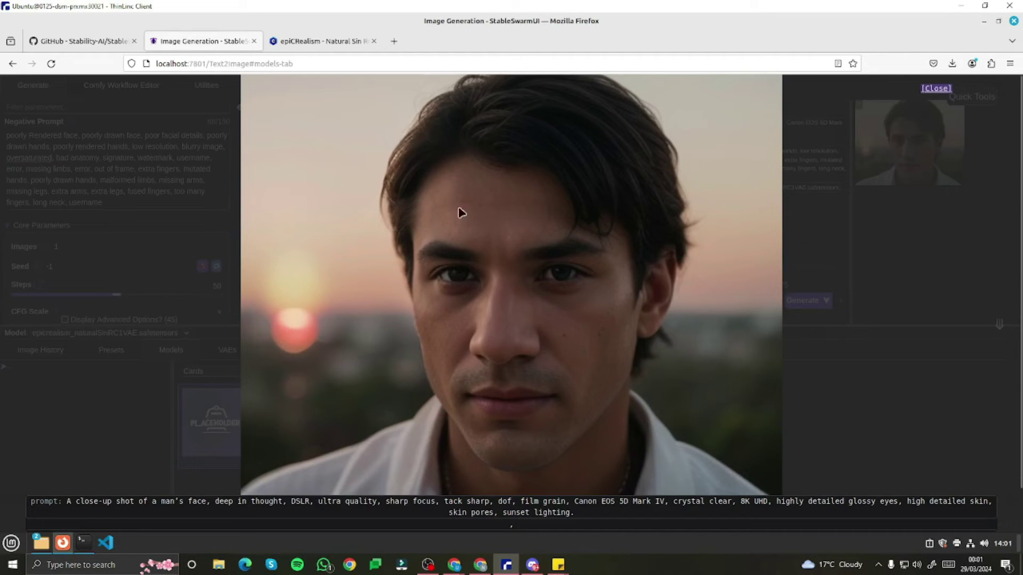
{"action": "left_click", "coordinate": [820, 296]}
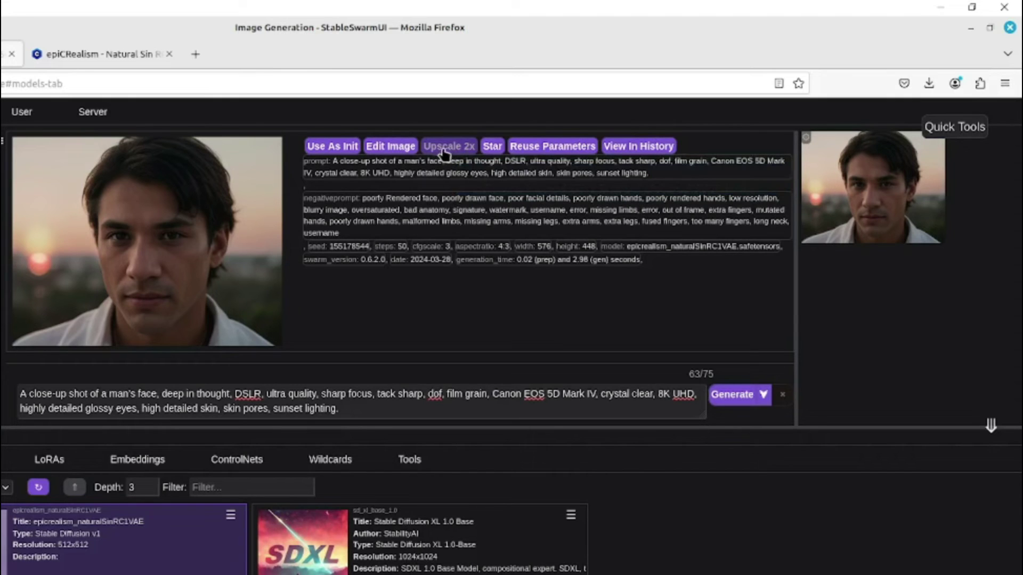
Upscale the portrait 2x to 1152x896 and save it as a JPEG in Downloads
{"action": "left_click", "coordinate": [447, 152]}
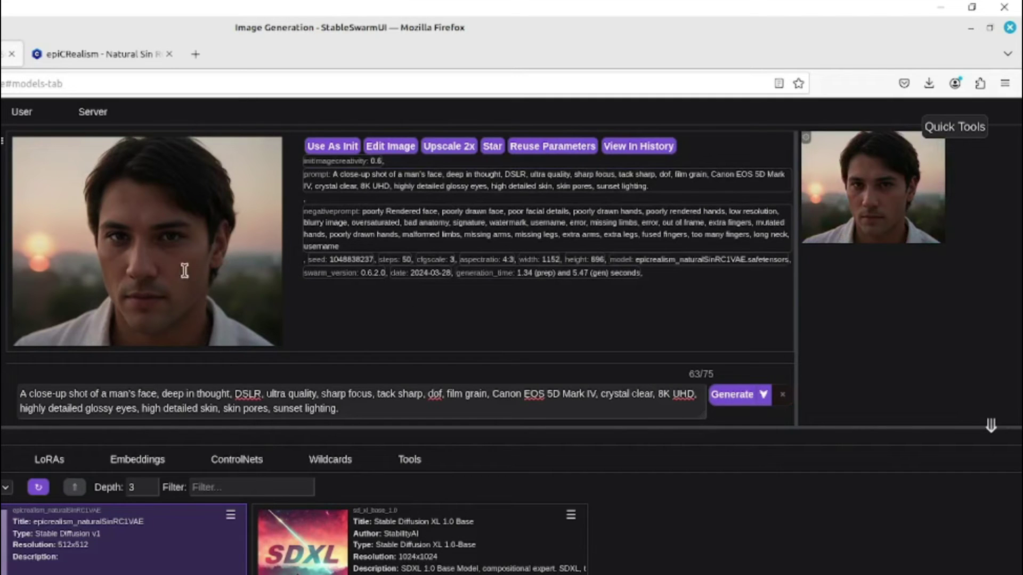
{"action": "left_click", "coordinate": [187, 276]}
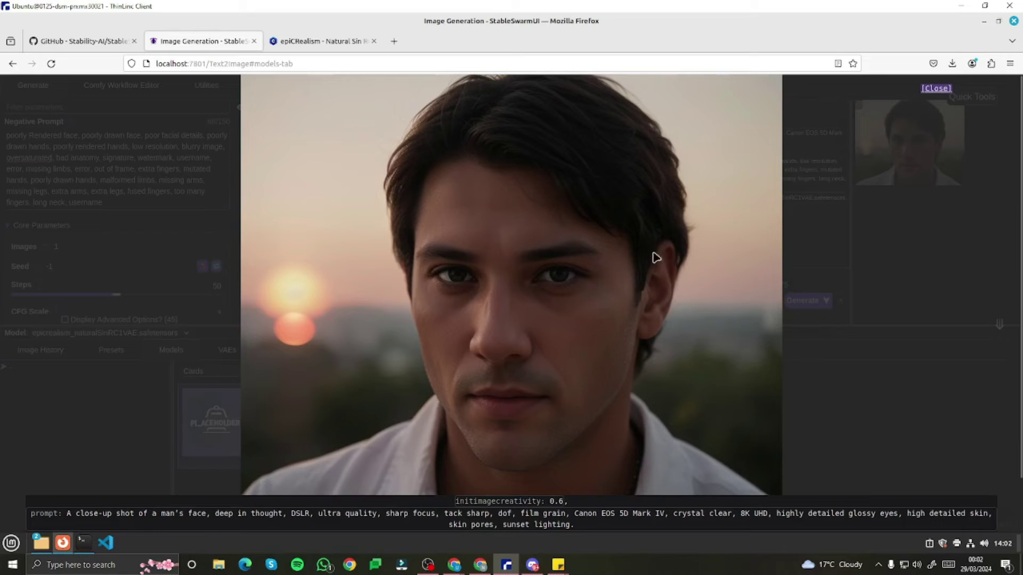
{"action": "right_click", "coordinate": [648, 234]}
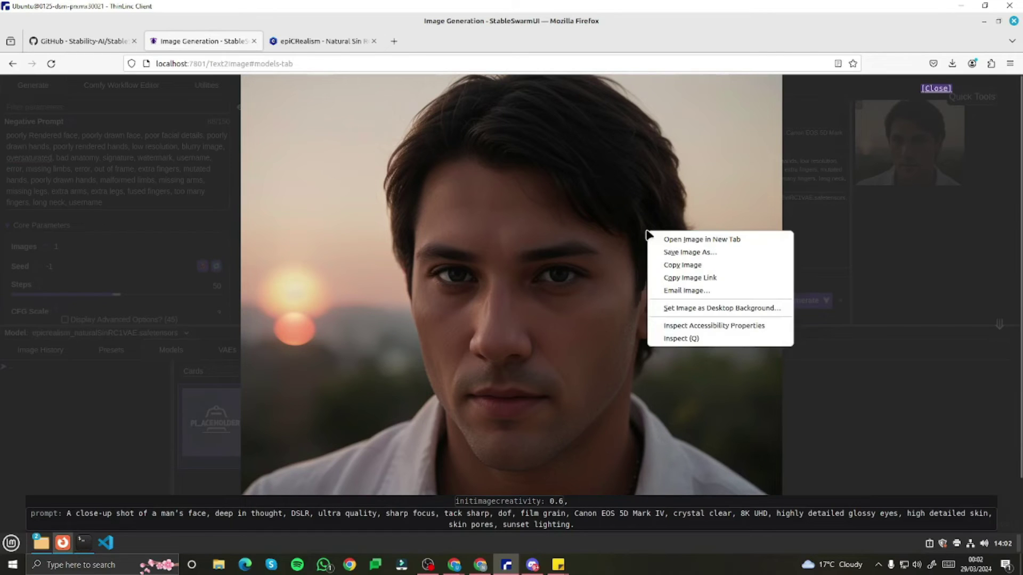
{"action": "left_click", "coordinate": [680, 252]}
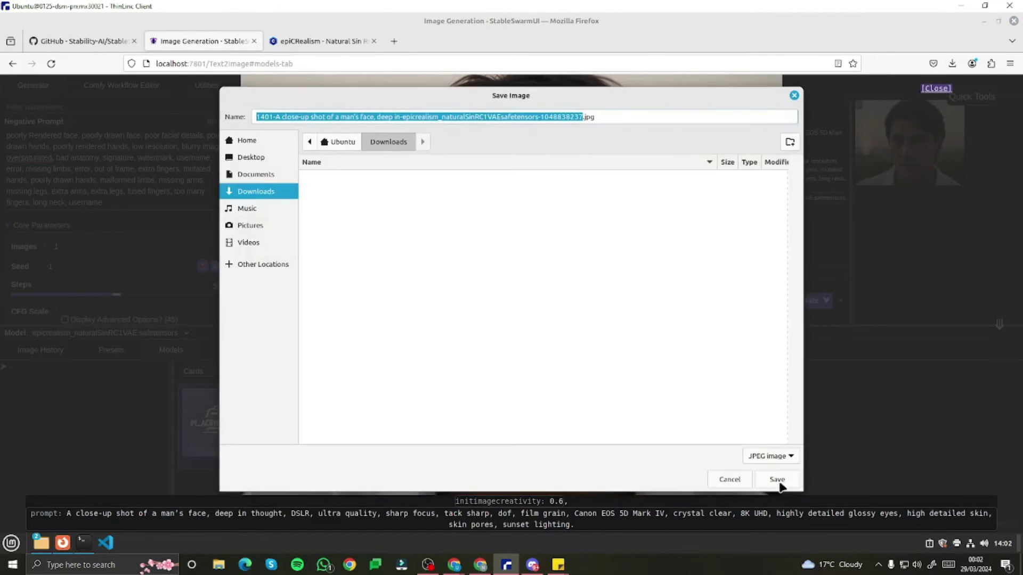
{"action": "key", "text": "Return"}
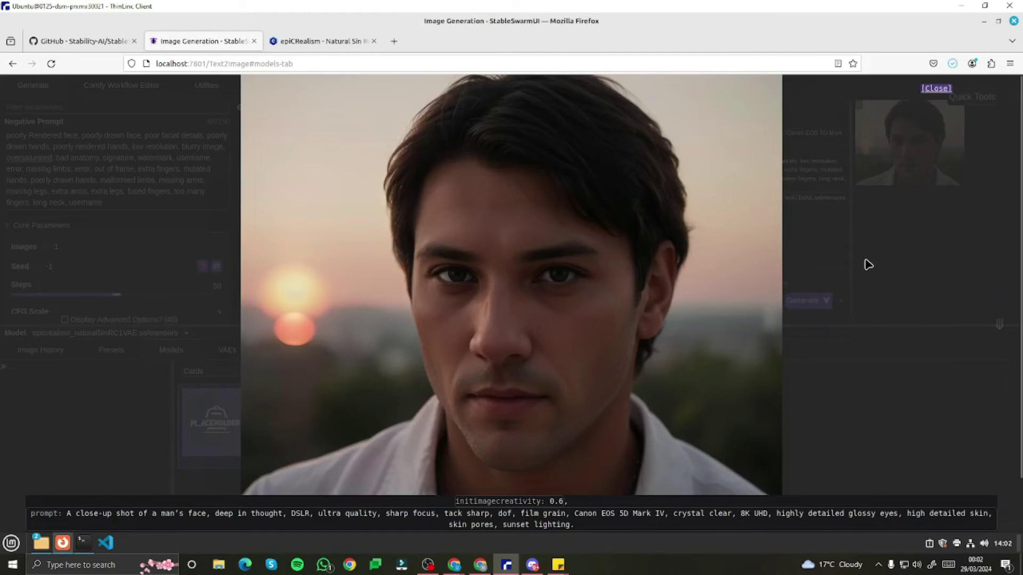
{"action": "left_click", "coordinate": [862, 265]}
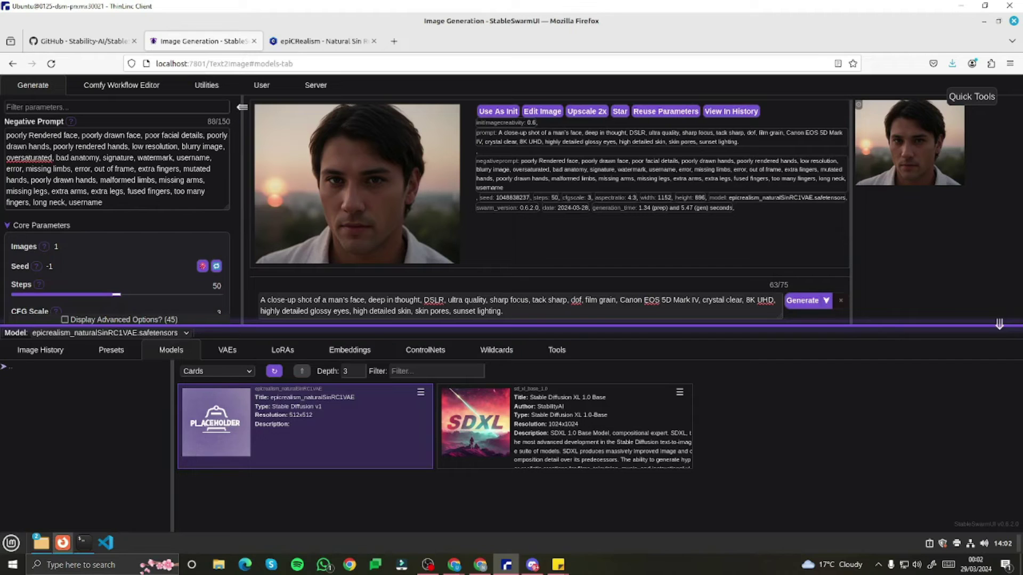
Replace the positive prompt with the pasted campfire moonlight prompt
{"action": "left_click", "coordinate": [629, 305]}
{"action": "key", "text": "ctrl+a"}
{"action": "type", "text": "A close-up shot of a man's face, sitting by a campfire, DSLR, ultra quality, sharp focus, tack sharp, dof, film grain, Canon EOS 5D Mark IV, crystal clear, 8K UHD, highly detailed glossy eyes, high detailed skin, skin pores, moonlight."}
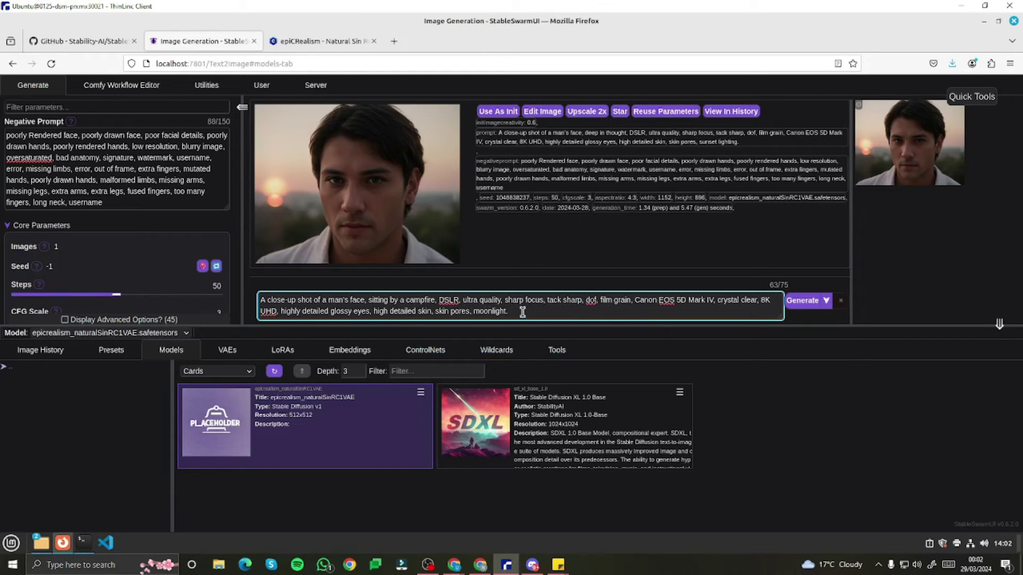
Generate the moonlit campfire portrait of the man, view it, then upscale it 2x
{"action": "left_click", "coordinate": [803, 300]}
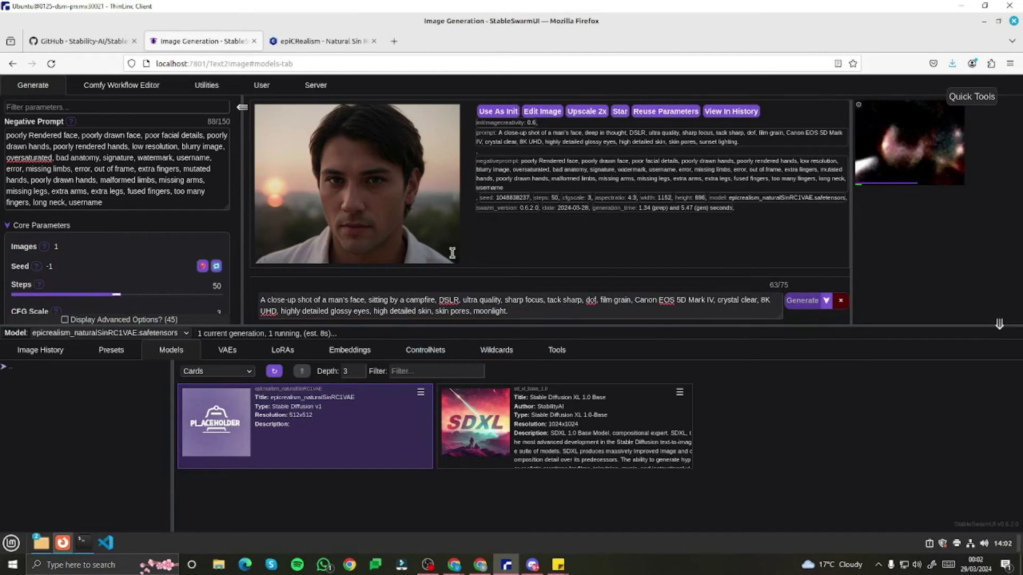
{"action": "left_click", "coordinate": [407, 238]}
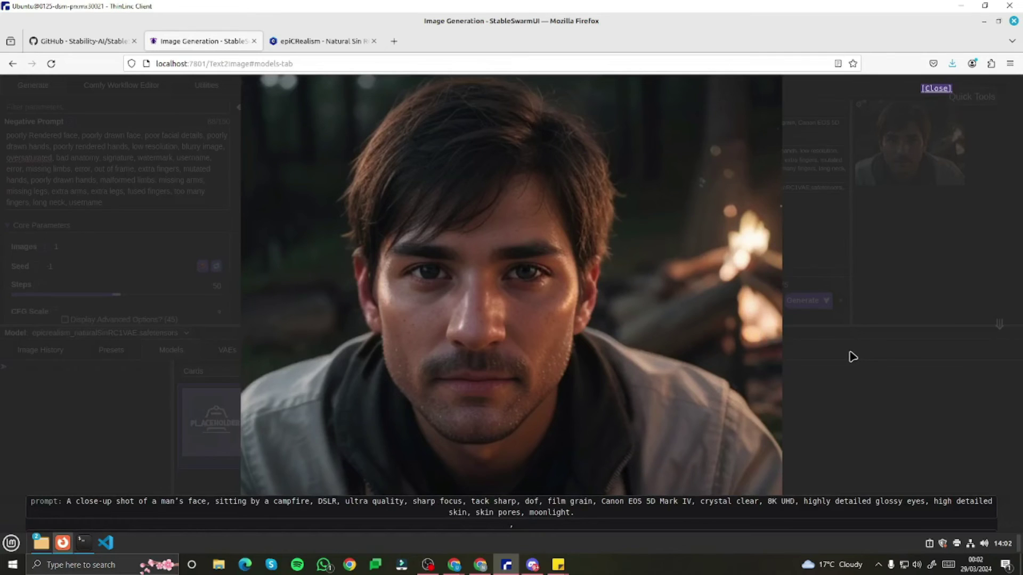
{"action": "left_click", "coordinate": [666, 229]}
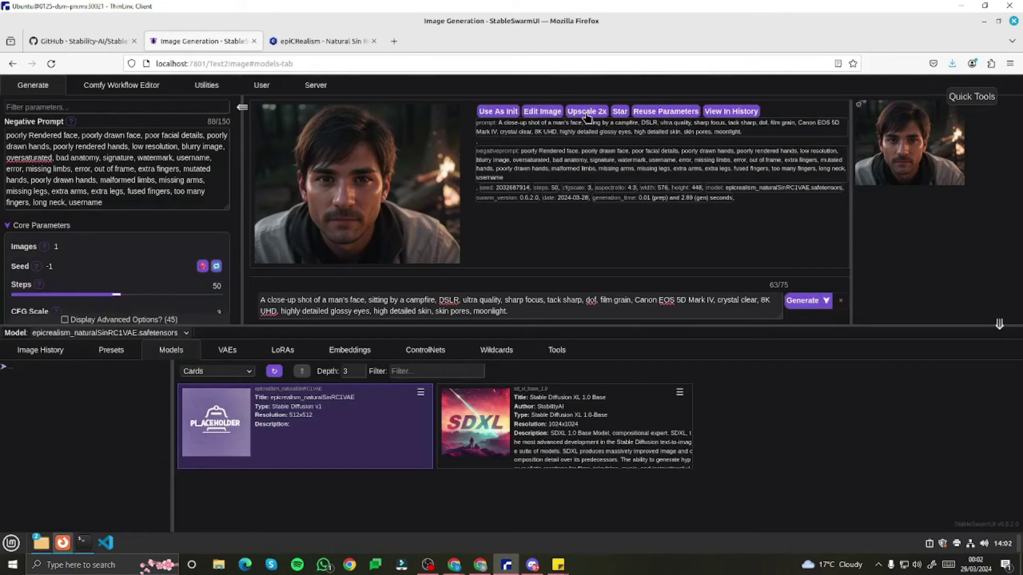
{"action": "left_click", "coordinate": [587, 113]}
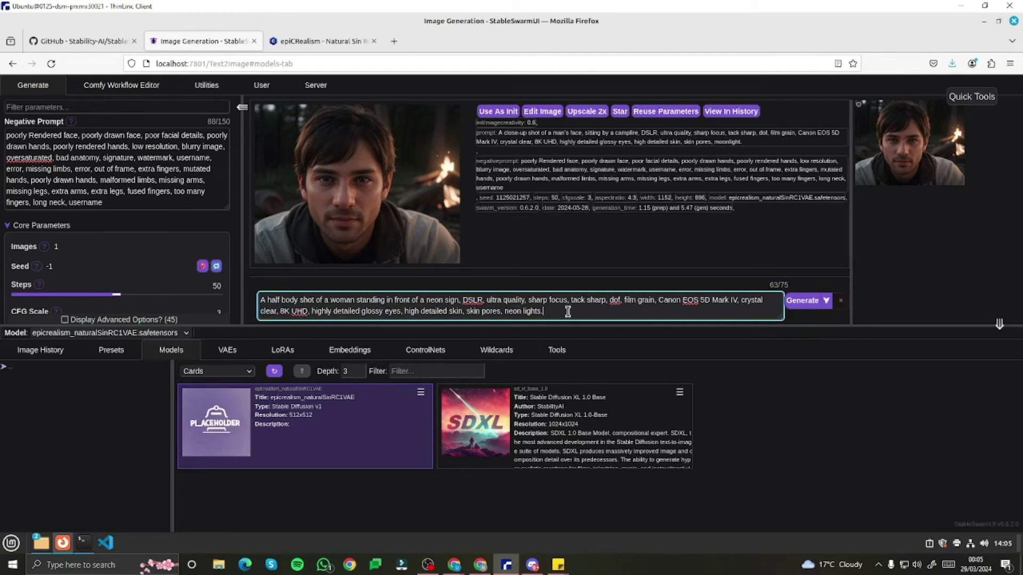
Generate and view the woman in a blue dress before a neon sign, excluding 'naked image, nsfw'
{"action": "left_click", "coordinate": [798, 307]}
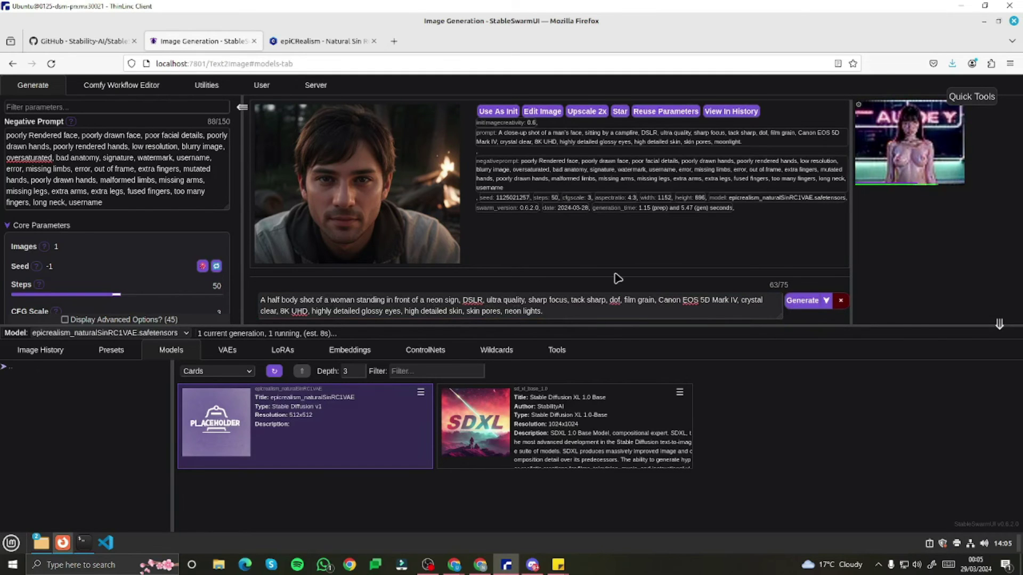
{"action": "left_click", "coordinate": [394, 222]}
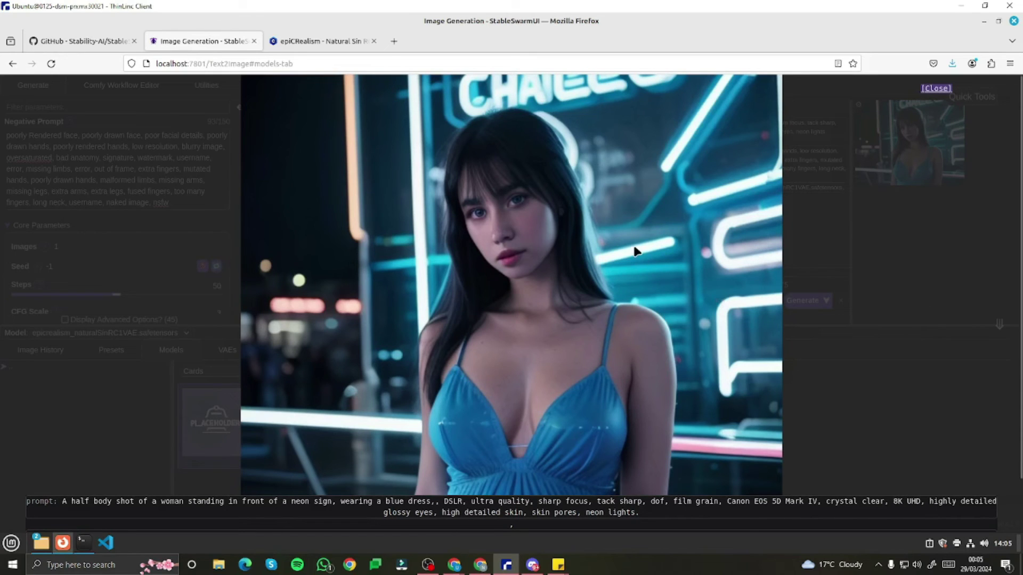
{"action": "left_click", "coordinate": [565, 135]}
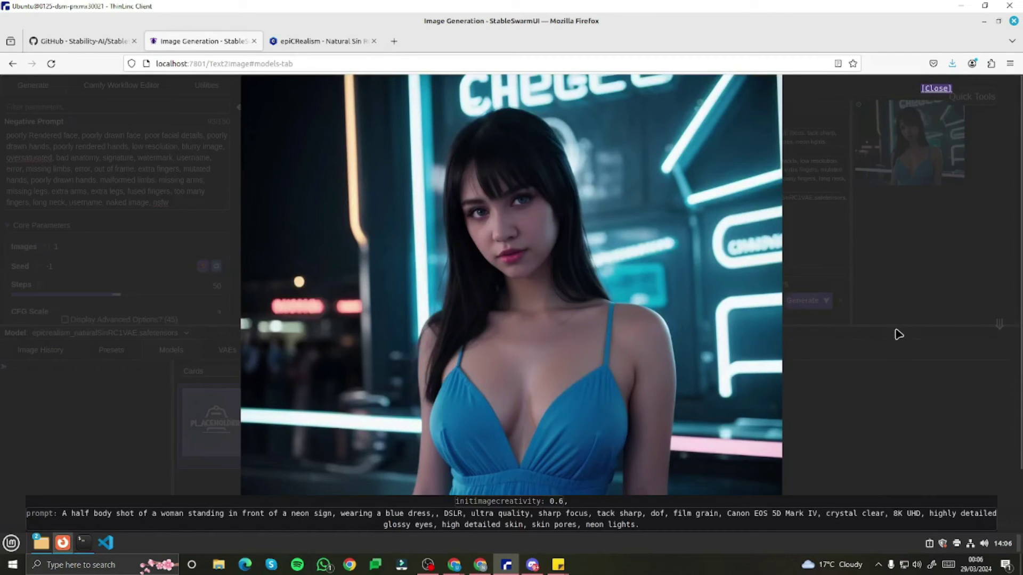
{"action": "left_click", "coordinate": [849, 319]}
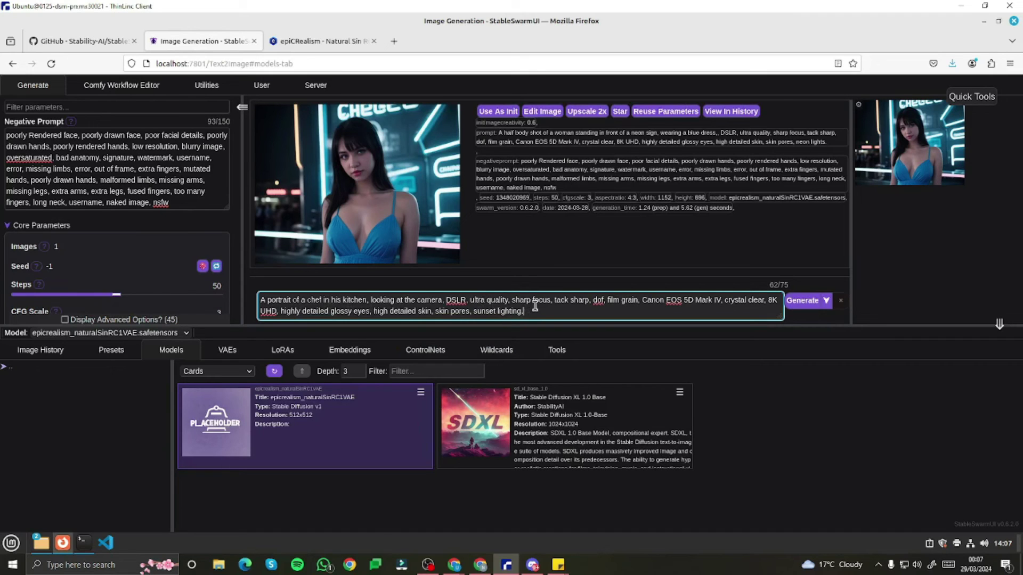
Generate the 576x448 chef-in-kitchen portrait with a white toque and view it full size
{"action": "left_click", "coordinate": [809, 305]}
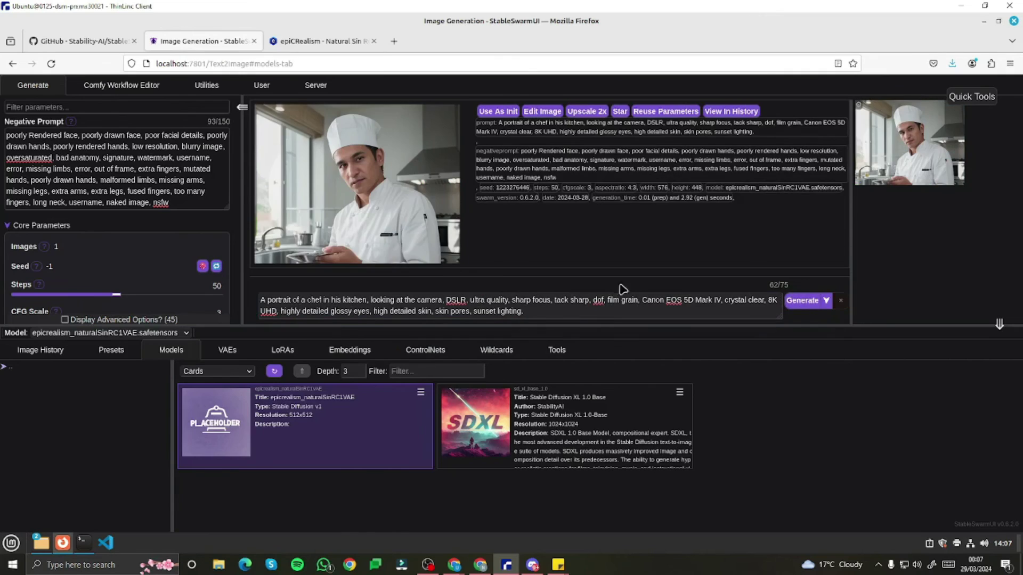
{"action": "left_click", "coordinate": [367, 217]}
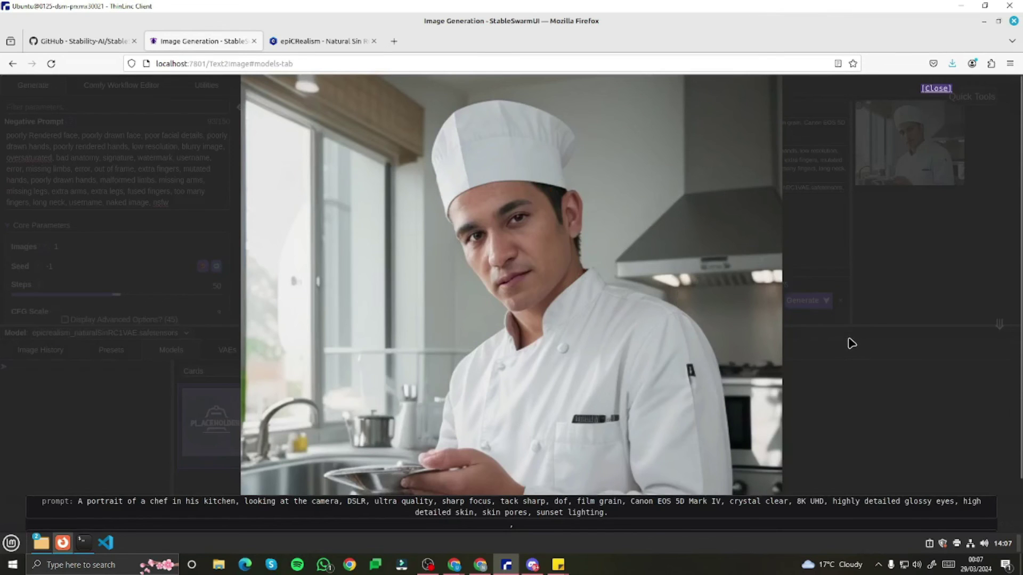
{"action": "left_click", "coordinate": [701, 314]}
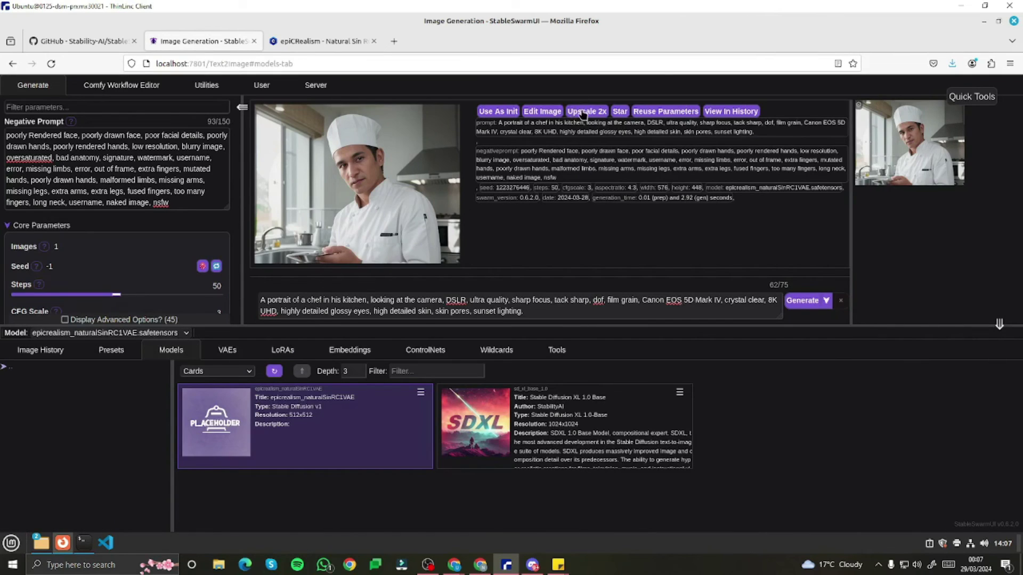